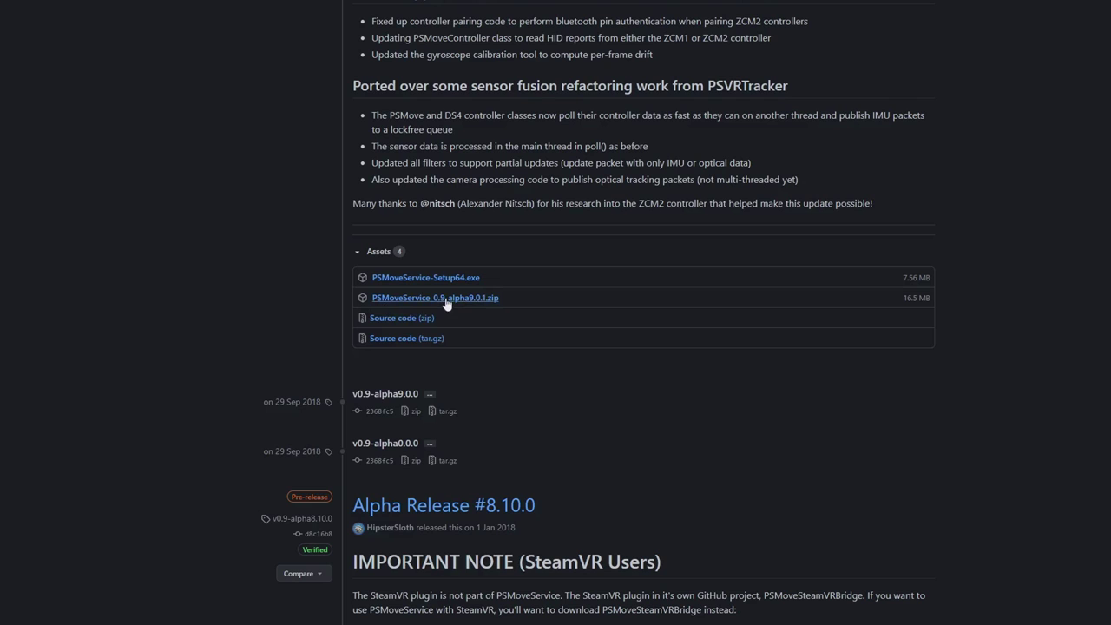
Download PSMoveService_0.9_alpha9.0.1.zip from GitHub and zadig-2.5.exe from the Zadig website into the Downloads folder
left_click(446, 299)
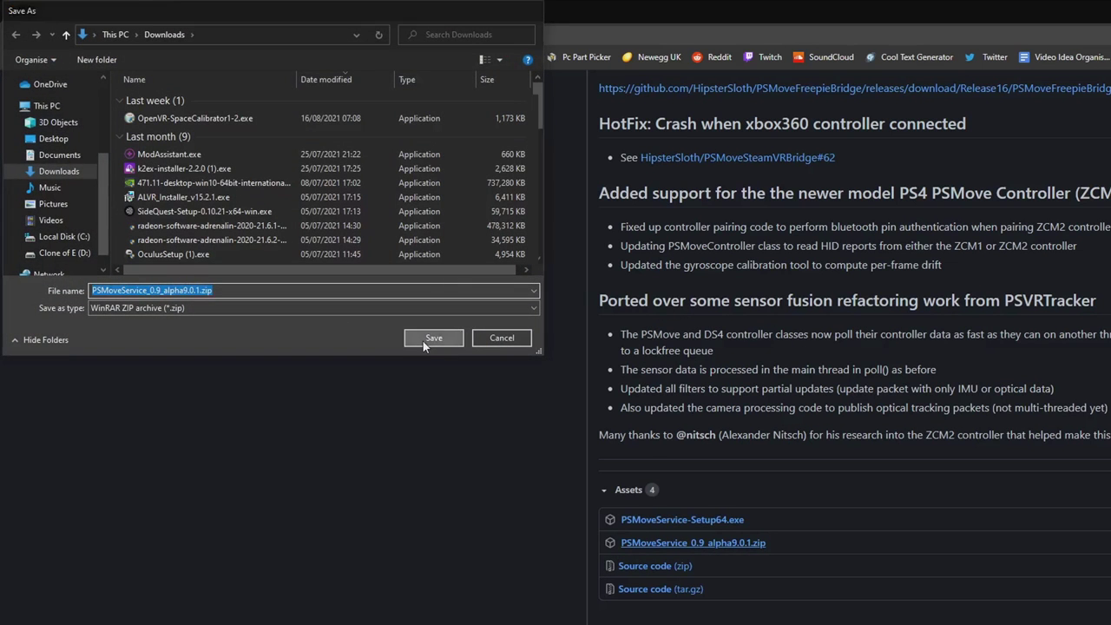
left_click(425, 339)
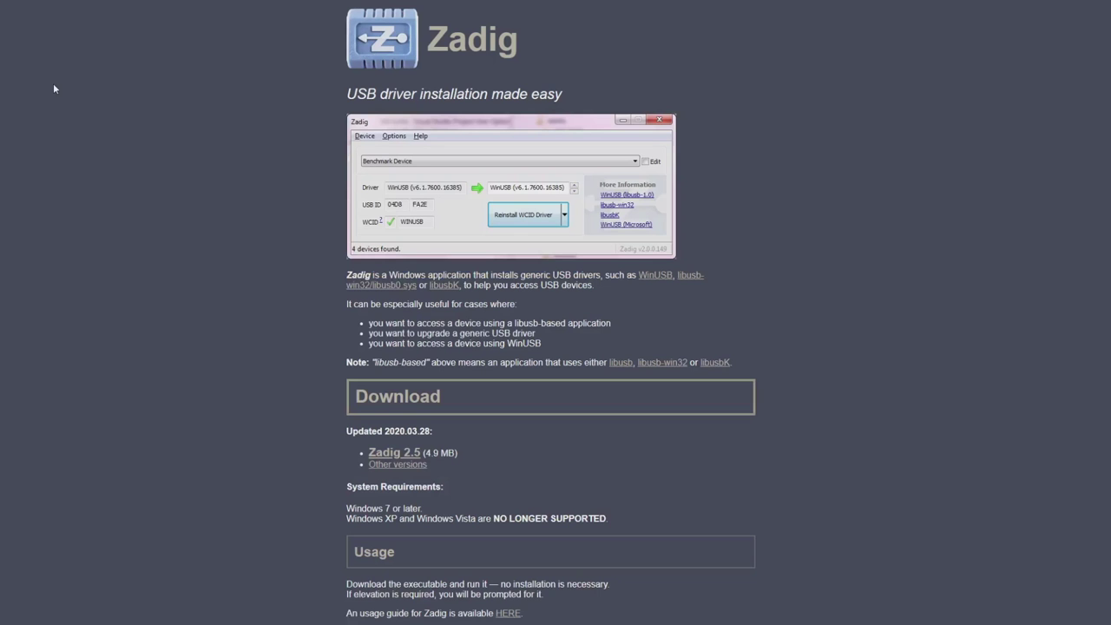
left_click(394, 452)
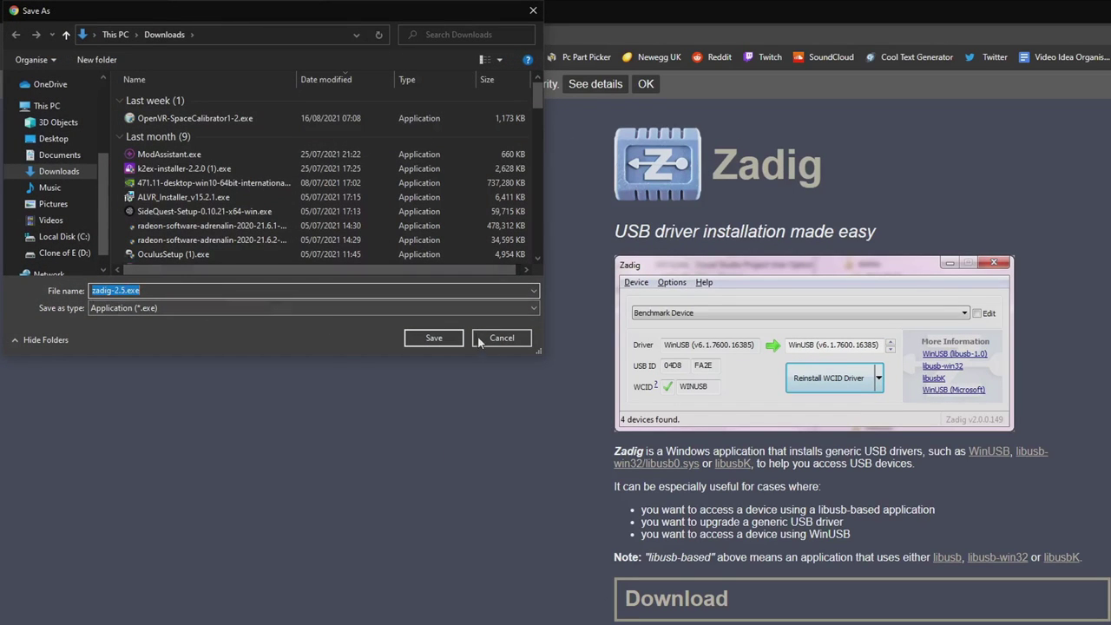
left_click(450, 339)
Create a new folder named Psmove on Local Disk (C:)
left_click(52, 368)
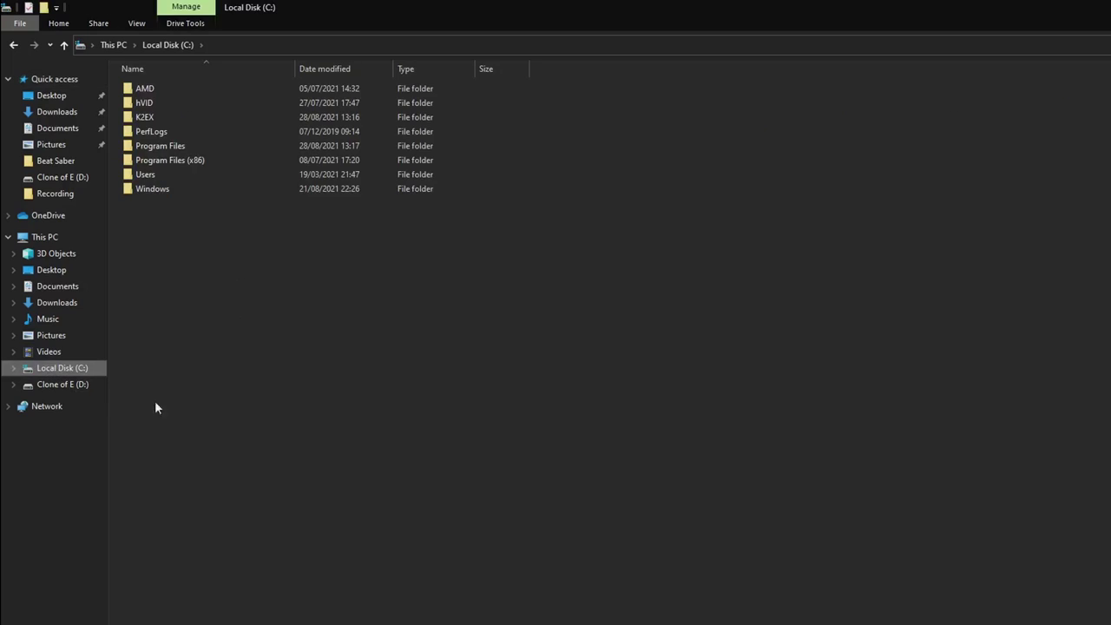
right_click(234, 335)
mouse_move(348, 496)
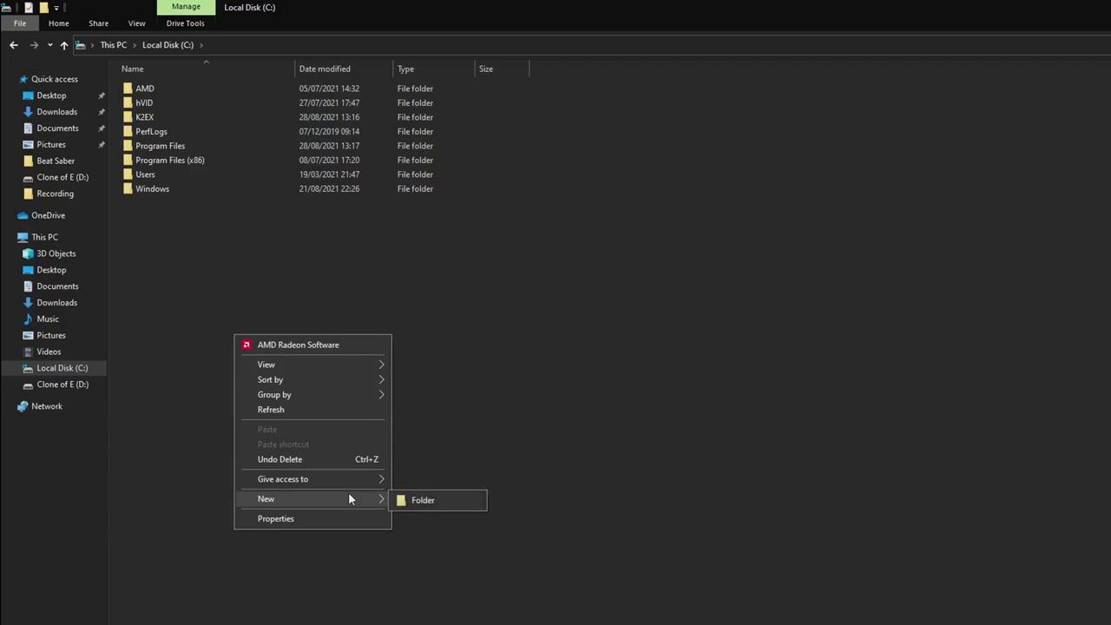
left_click(424, 501)
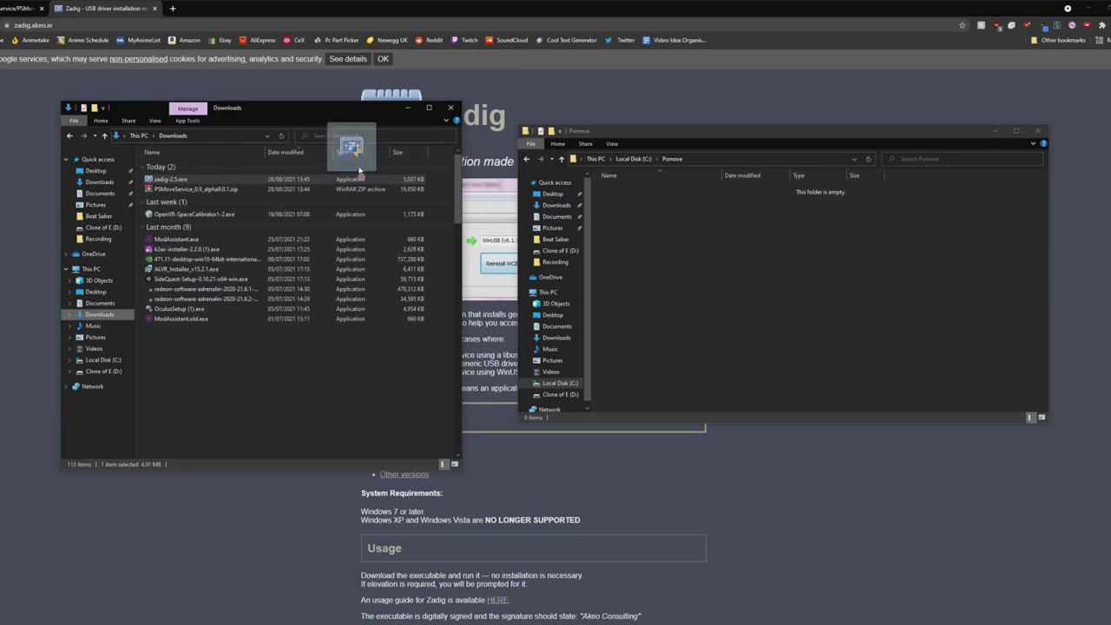
Move zadig-2.5.exe from Downloads into the Psmove folder and create a subfolder named PSmoveService there
left_click_drag(742, 228, 733, 235)
right_click(630, 227)
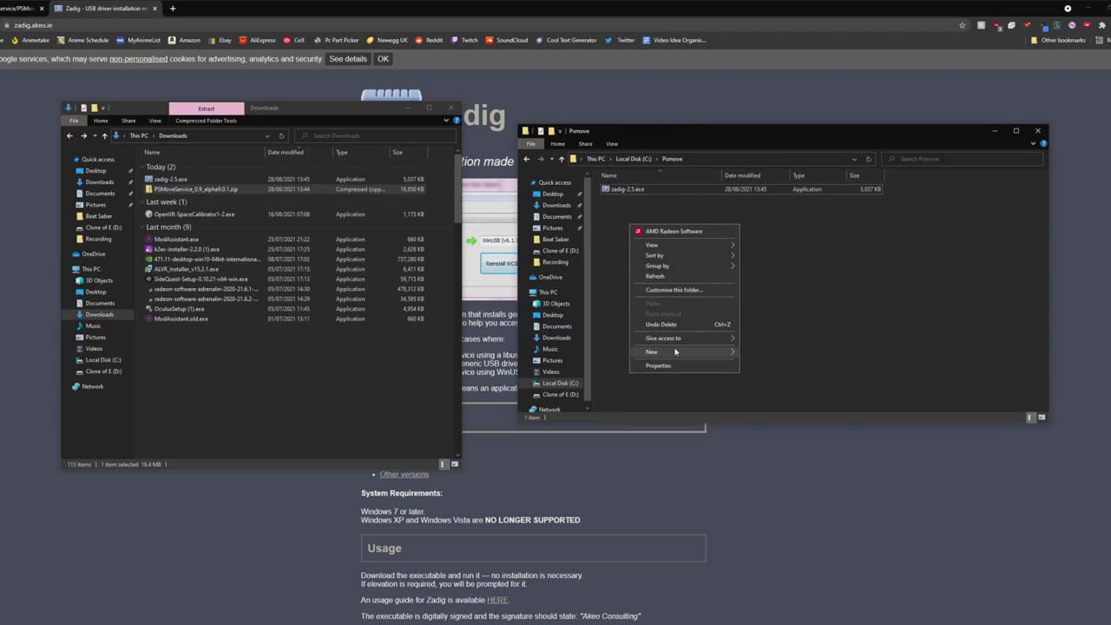
left_click(771, 357)
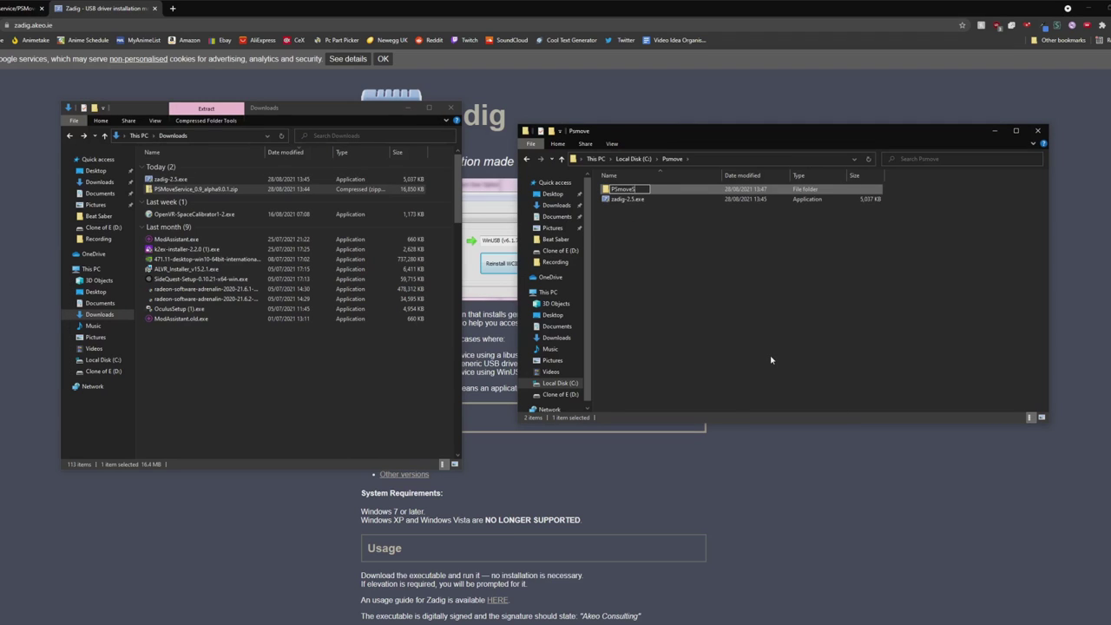
Extract PSMoveService_0.9_alpha9.0.1.zip into C:\Psmove\PSmoveService and open the extracted bin folder
right_click(280, 190)
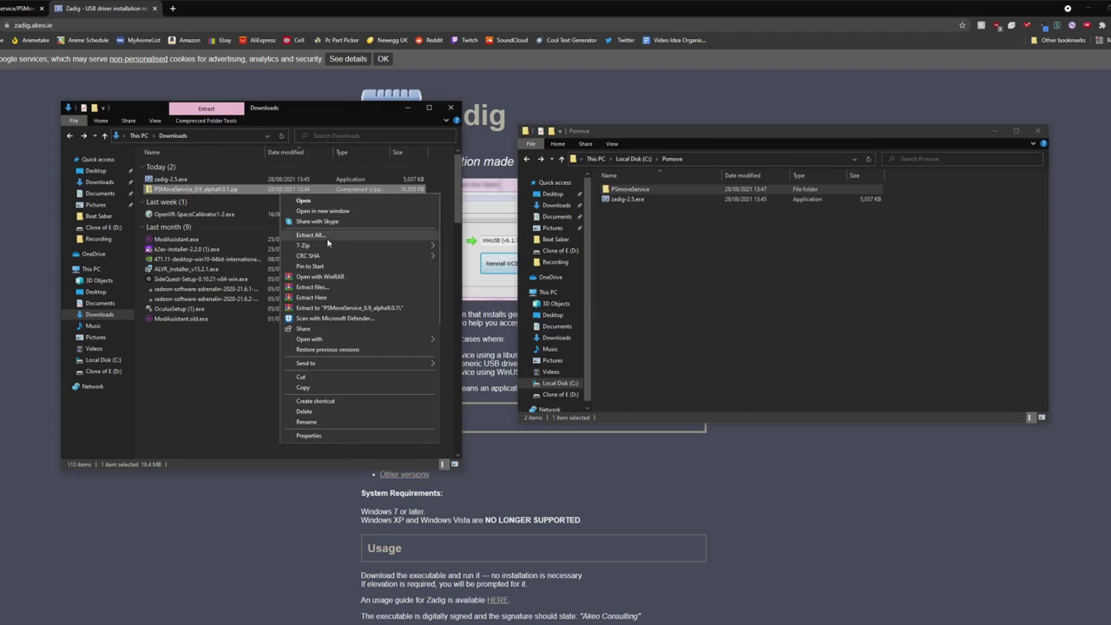
left_click(312, 236)
left_click(641, 296)
left_click(520, 310)
key("Return")
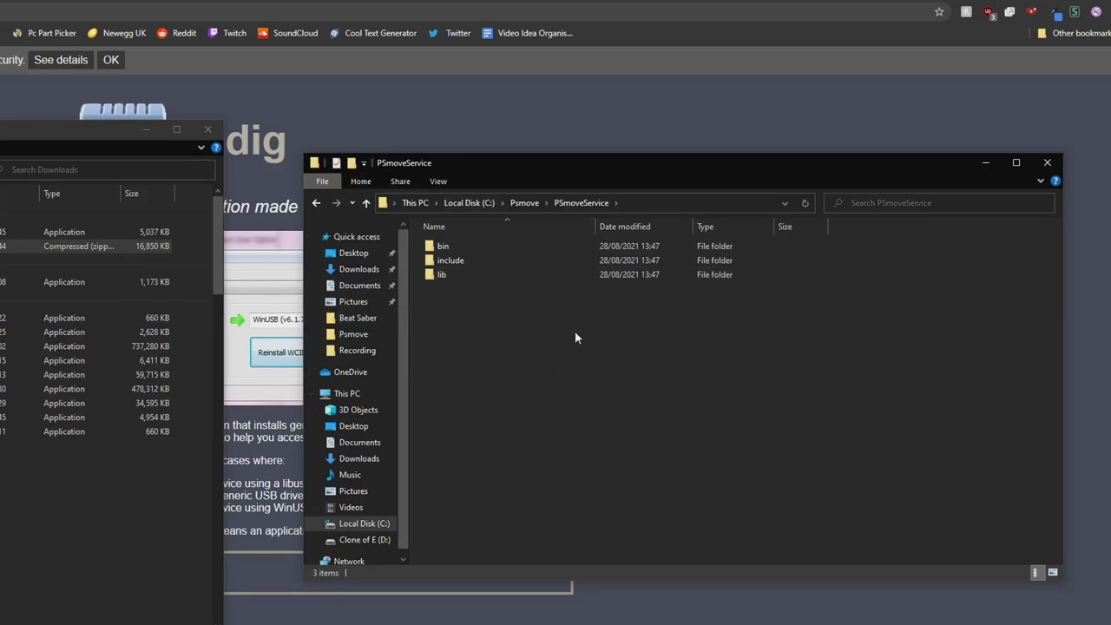
double_click(475, 245)
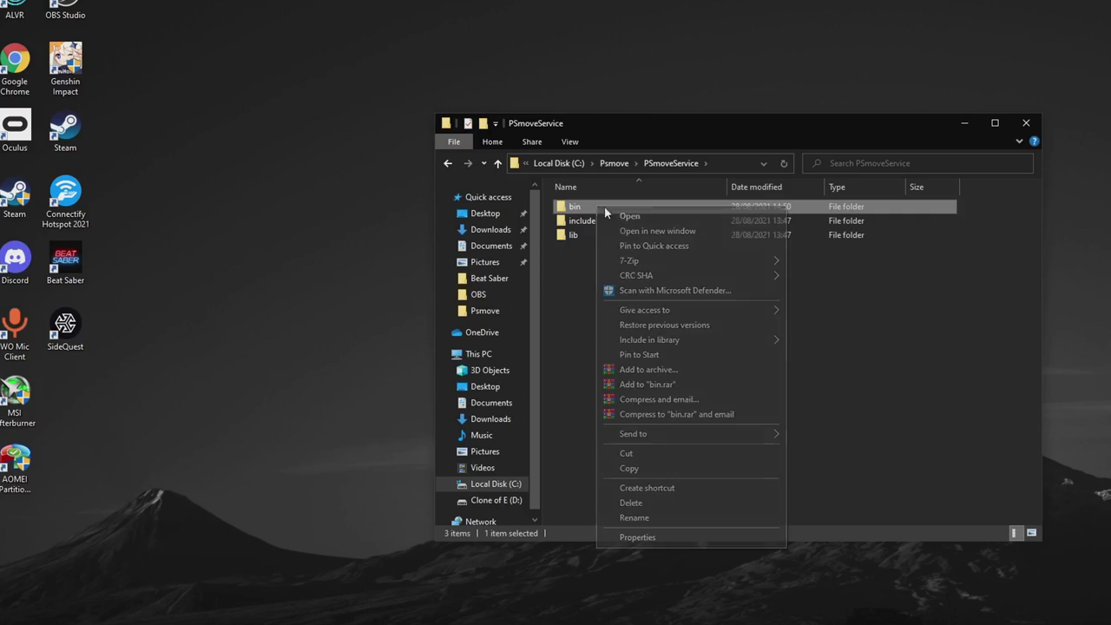
Create a shortcut to the PSmoveService bin folder, place it on the desktop, and put the folder window away
left_click(668, 488)
left_click_drag(625, 249, 373, 269)
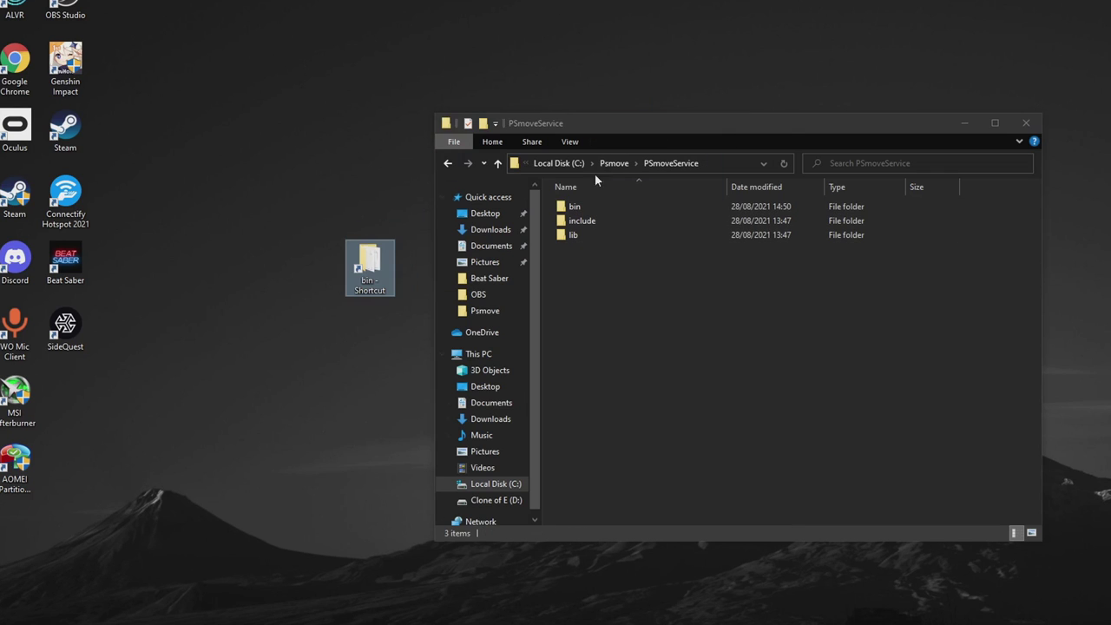
left_click(971, 122)
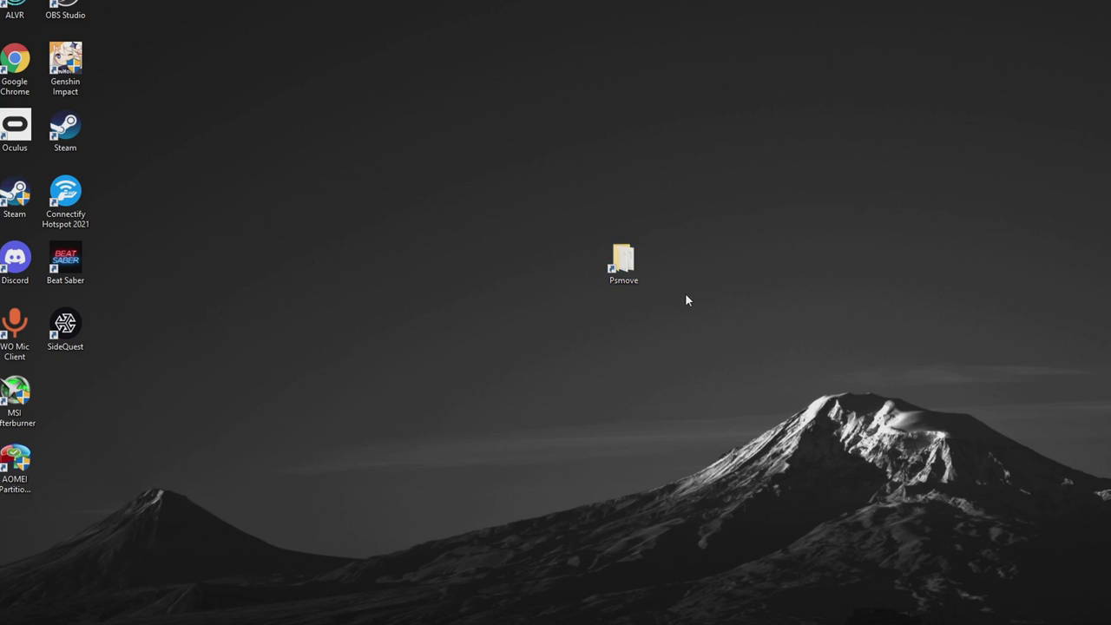
Run zadig-2.5.exe from the Psmove folder and make it list all devices
double_click(623, 261)
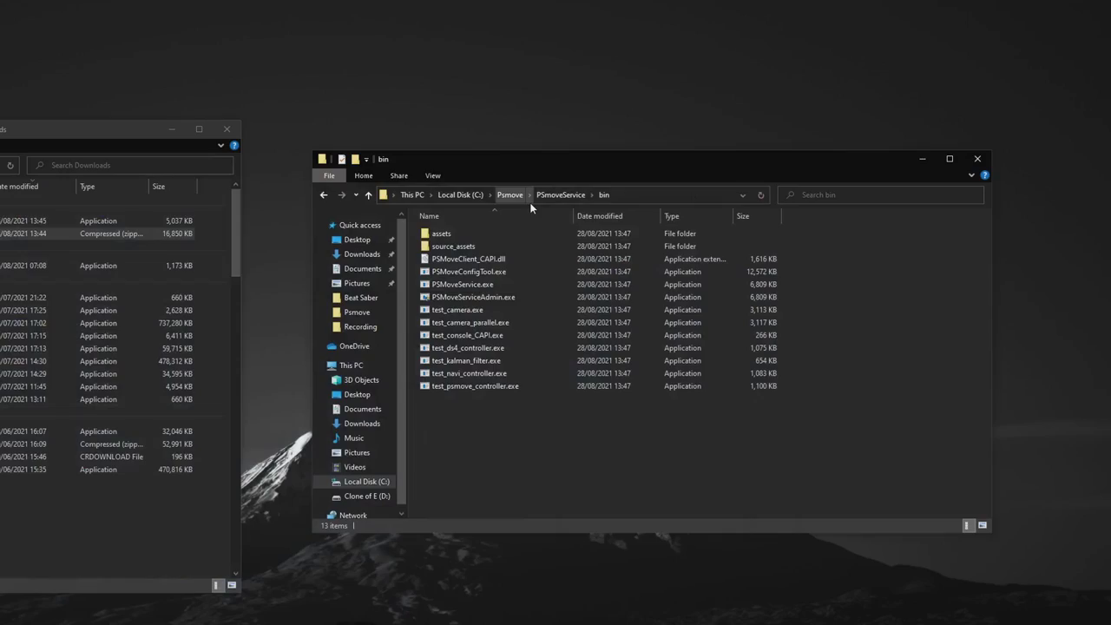
left_click(510, 196)
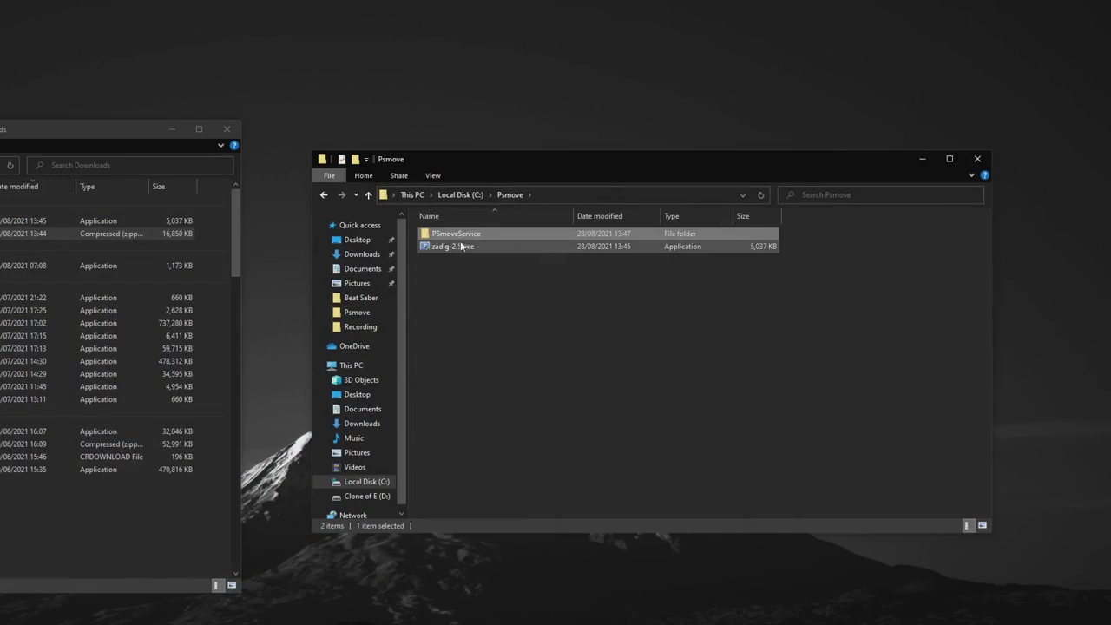
double_click(455, 246)
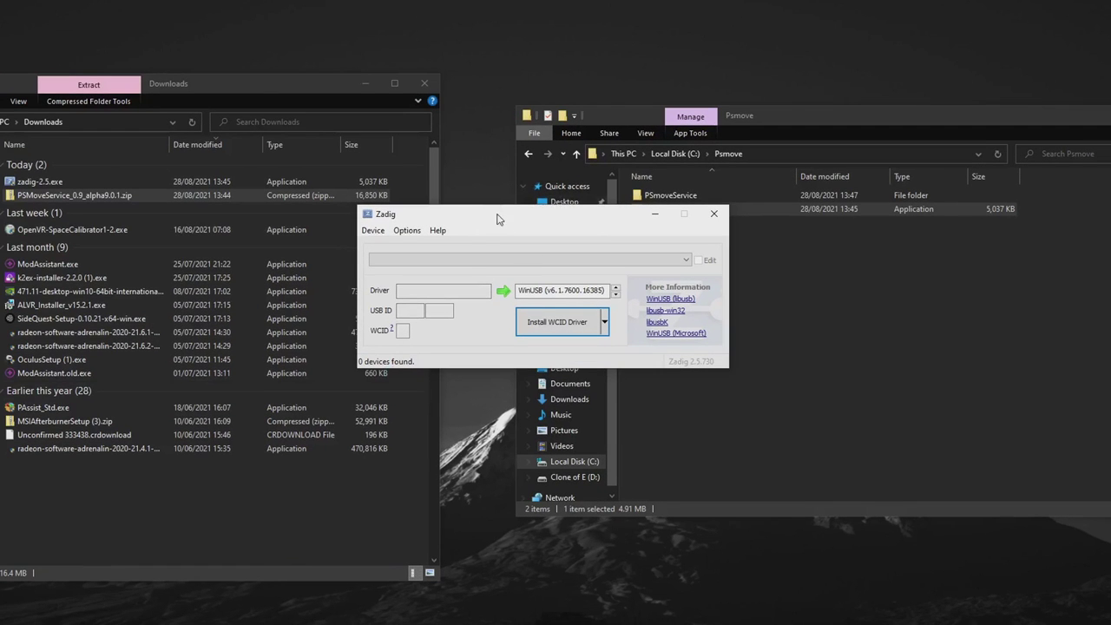
left_click(406, 230)
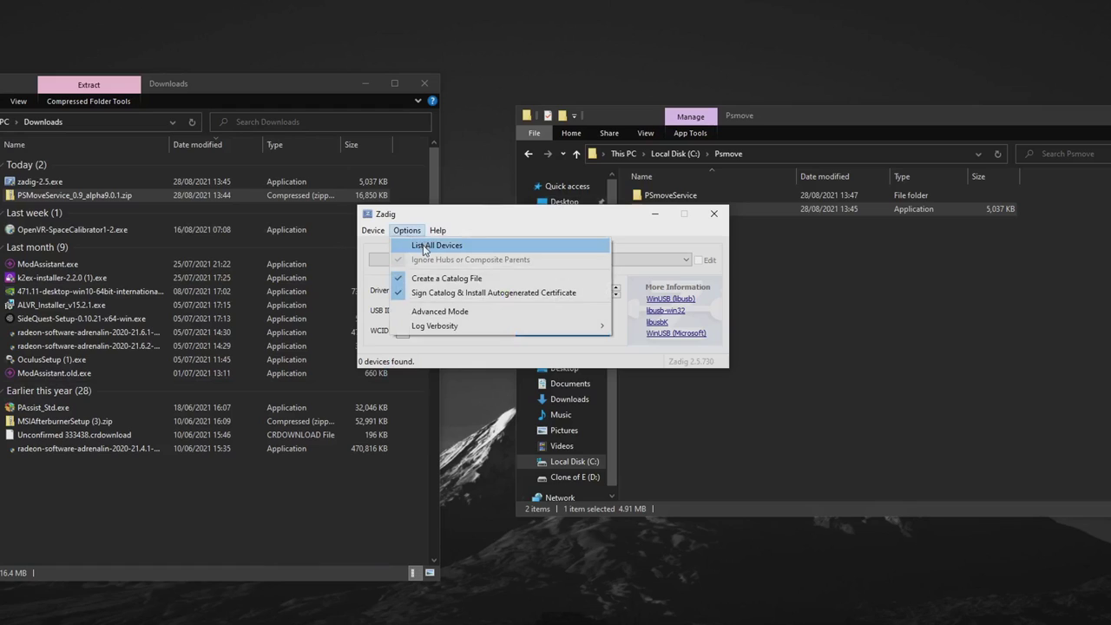
left_click(425, 246)
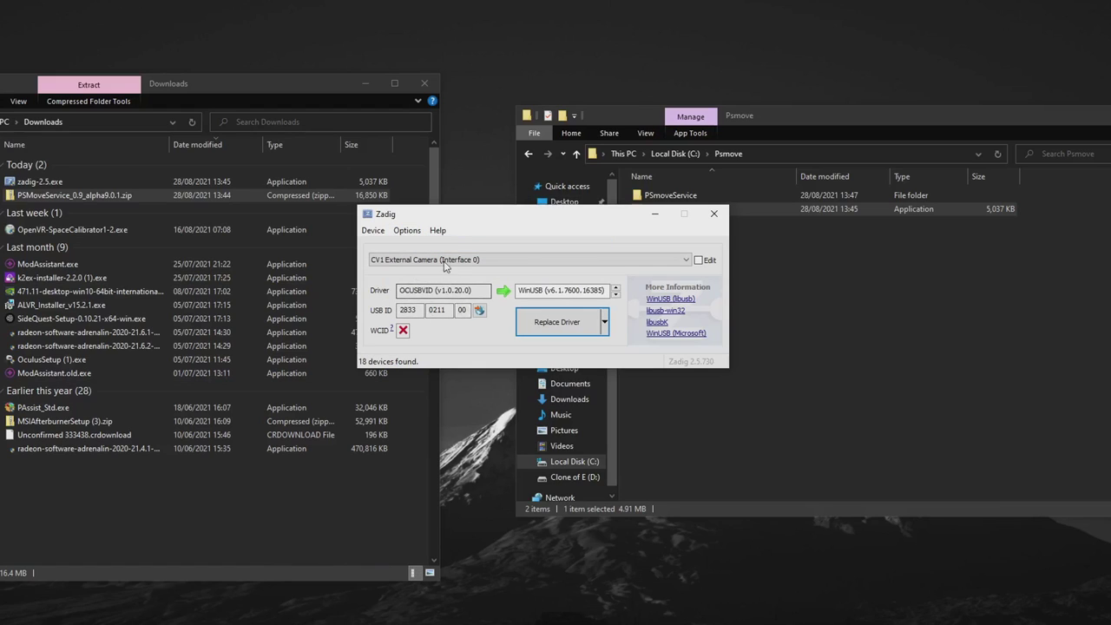
Install the libusb-win32 (v1.2.6.0) driver on the first USB Camera-B4.09.24.1 (Interface 0) device and dismiss the confirmation
left_click(444, 260)
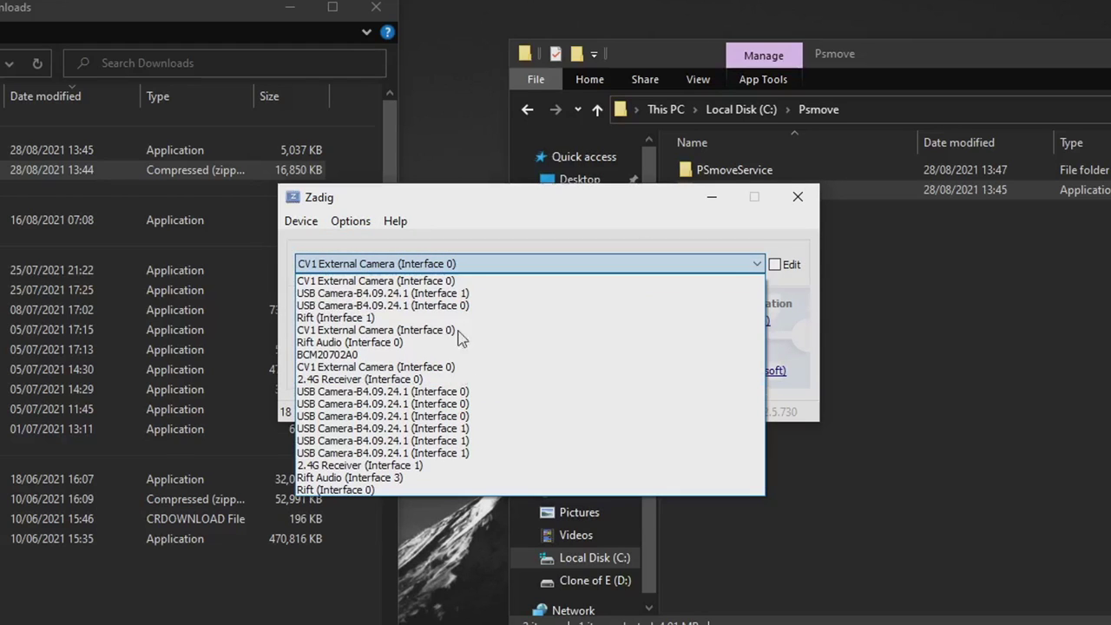
left_click(446, 306)
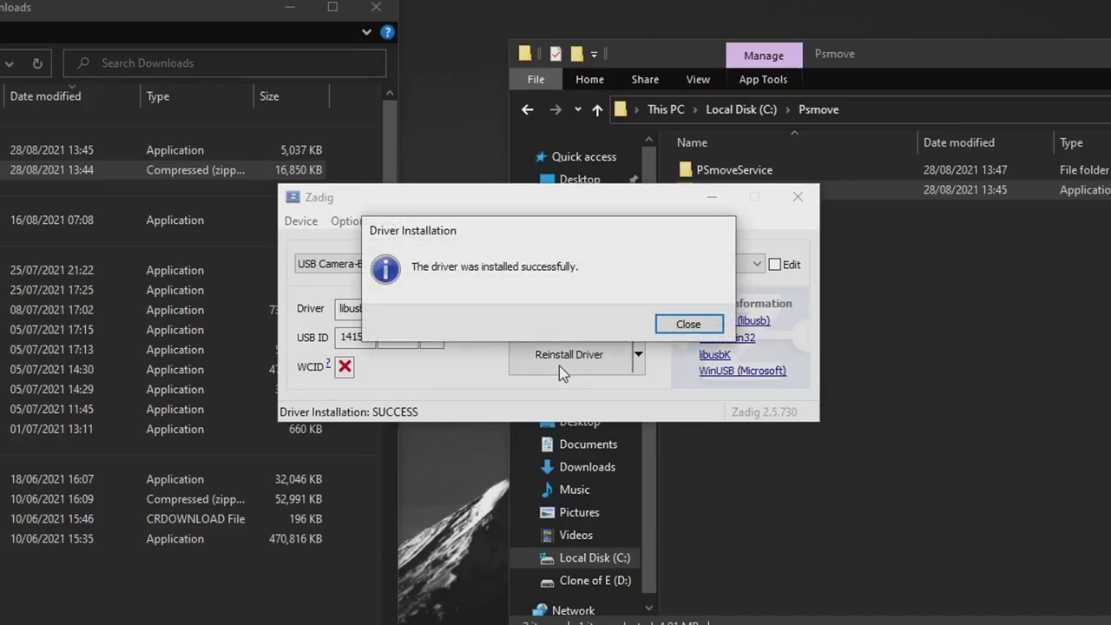
left_click(685, 322)
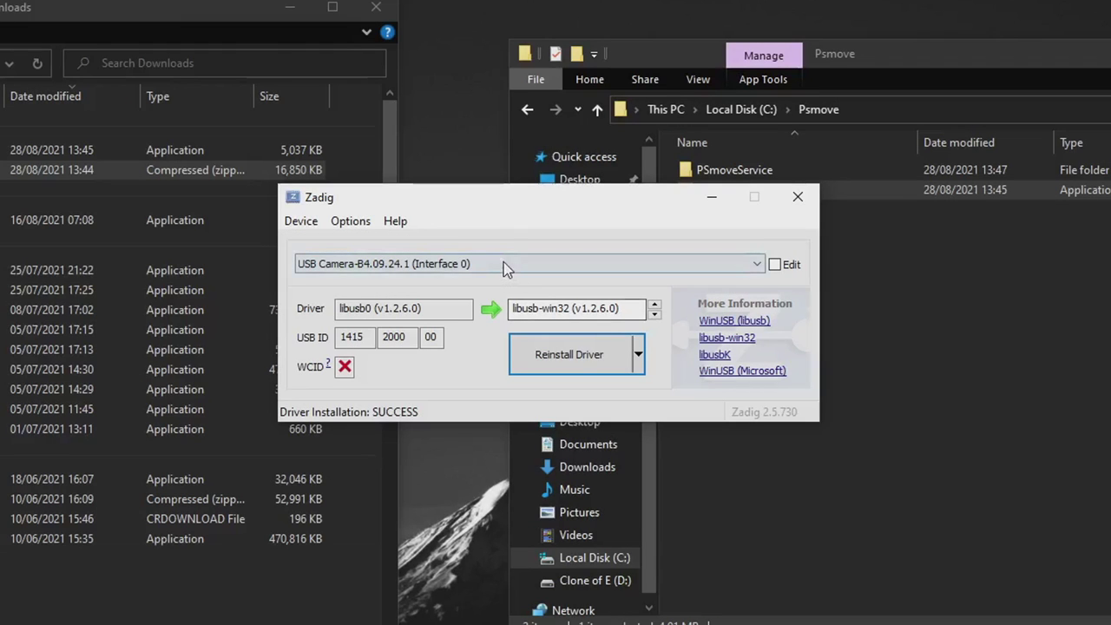
Install the libusb-win32 driver on the next USB Camera-B4.09.24.1 (Interface 0) device in the list
left_click(507, 265)
left_click(490, 265)
left_click(544, 362)
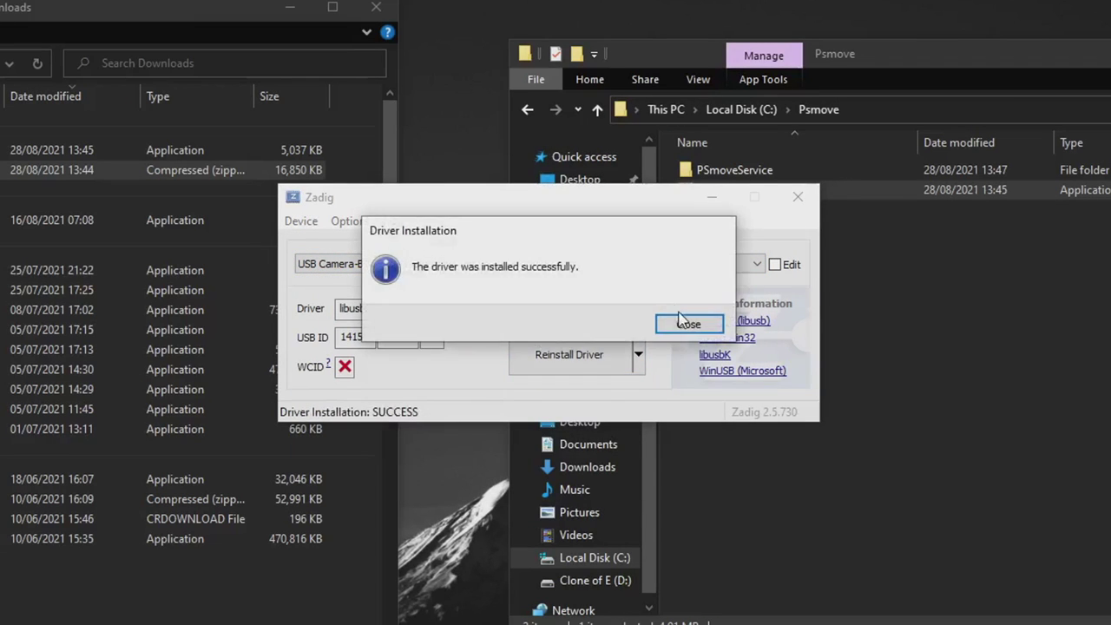
left_click(688, 323)
Install the libusb-win32 driver on another remaining USB Camera-B4.09.24.1 (Interface 0) device
left_click(508, 264)
left_click(483, 405)
left_click(564, 357)
left_click(688, 323)
Check the installed driver of each USB Camera-B4.09.24.1 (Interface 0) entry in the device list, and close Zadig
left_click(507, 264)
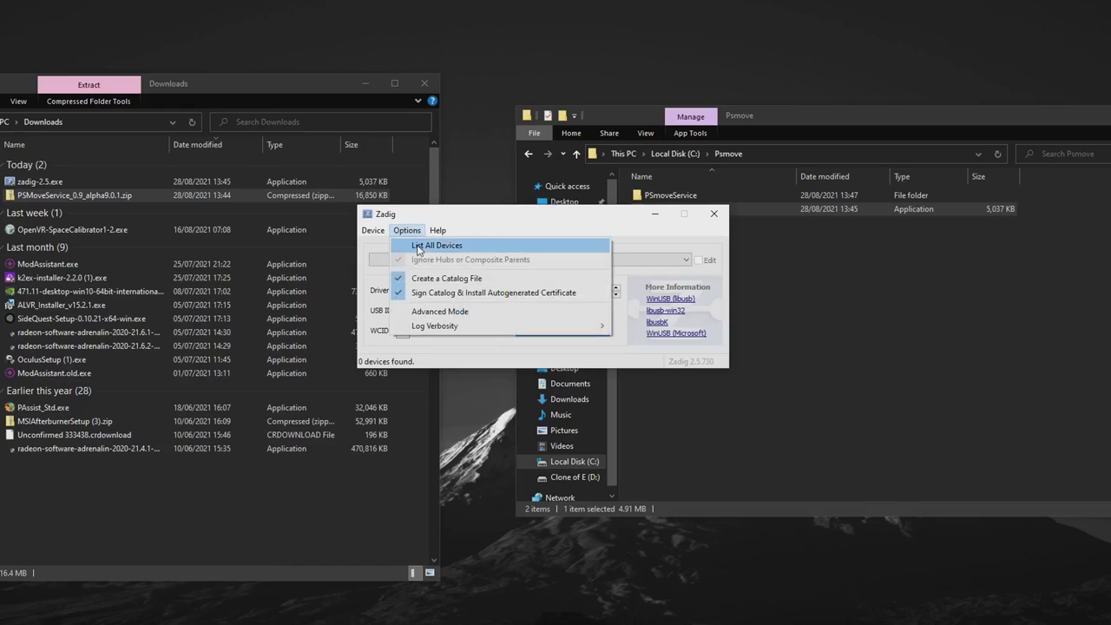
left_click(418, 247)
left_click(633, 259)
left_click(521, 285)
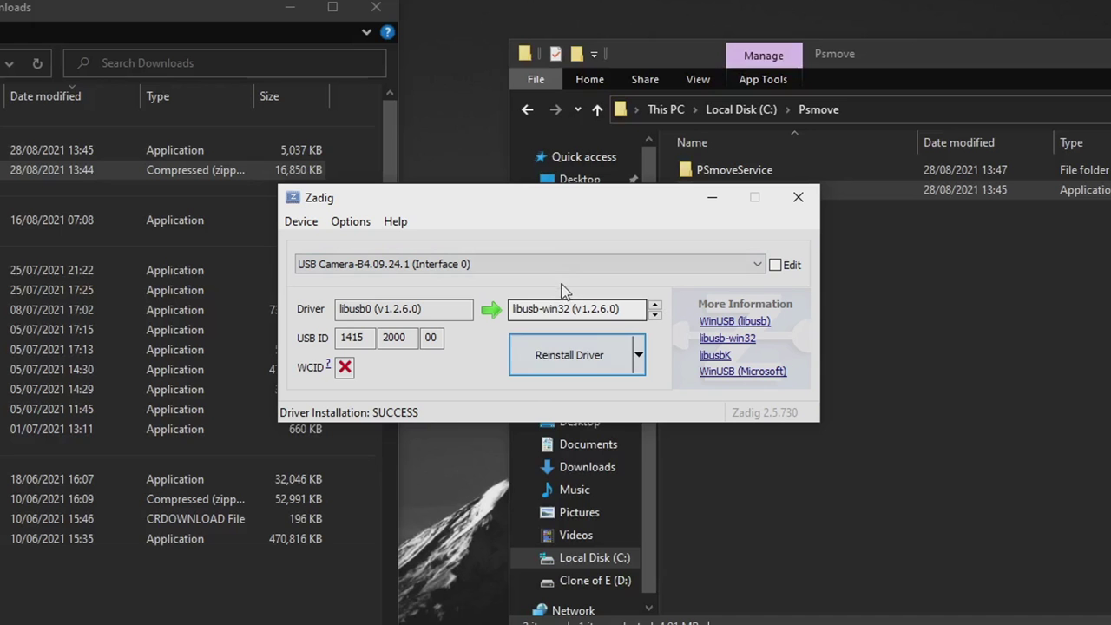
left_click(594, 251)
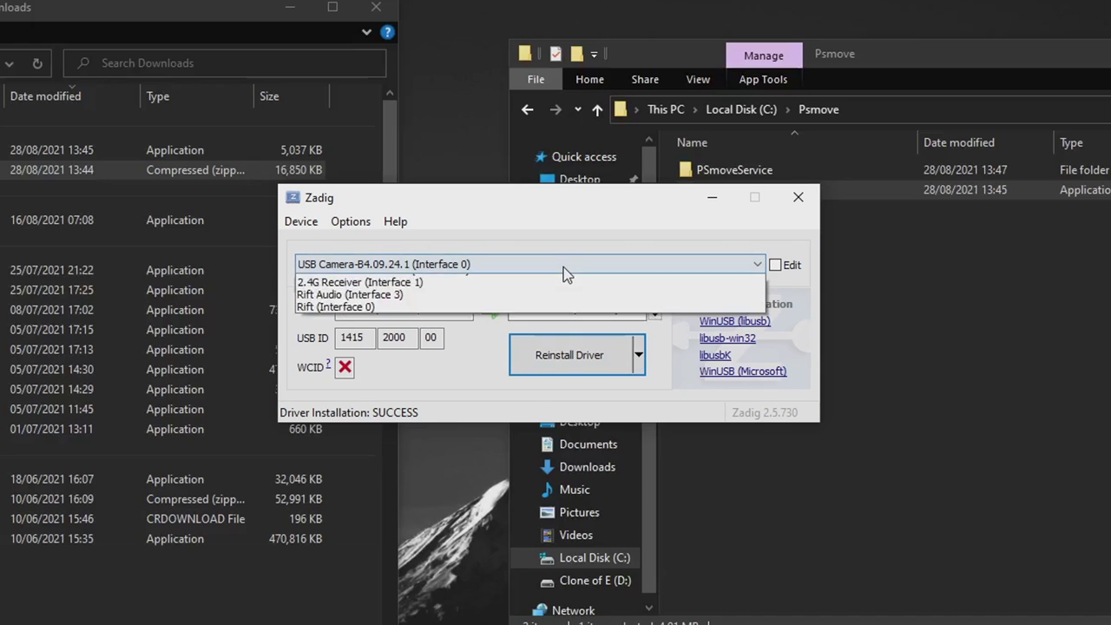
left_click(559, 302)
left_click(589, 250)
left_click(469, 382)
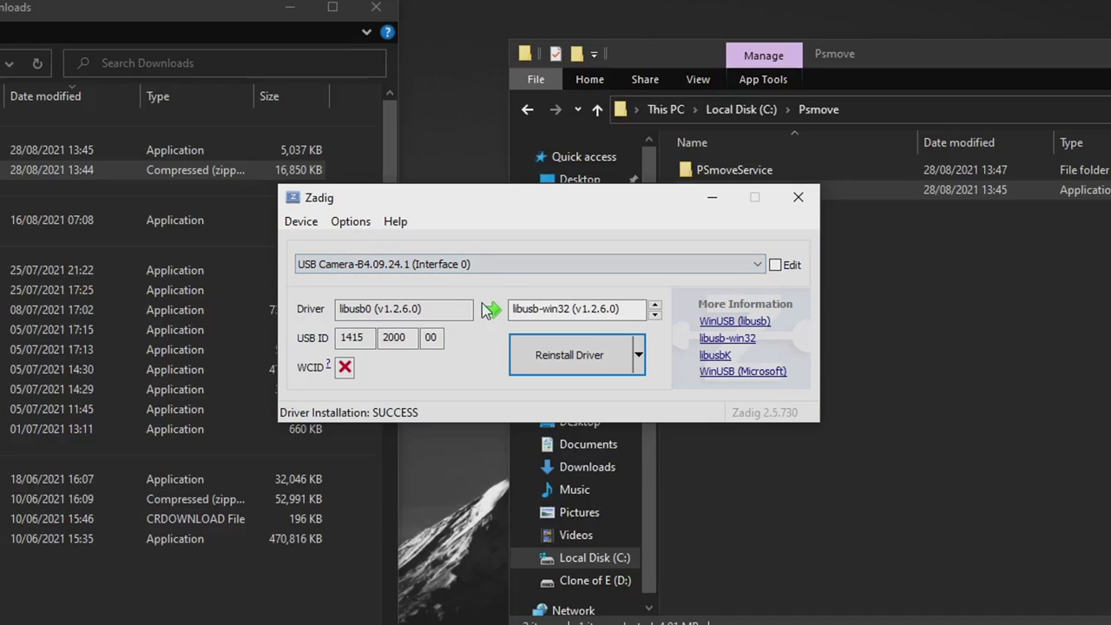
left_click(503, 269)
left_click(468, 391)
left_click(521, 269)
left_click(473, 404)
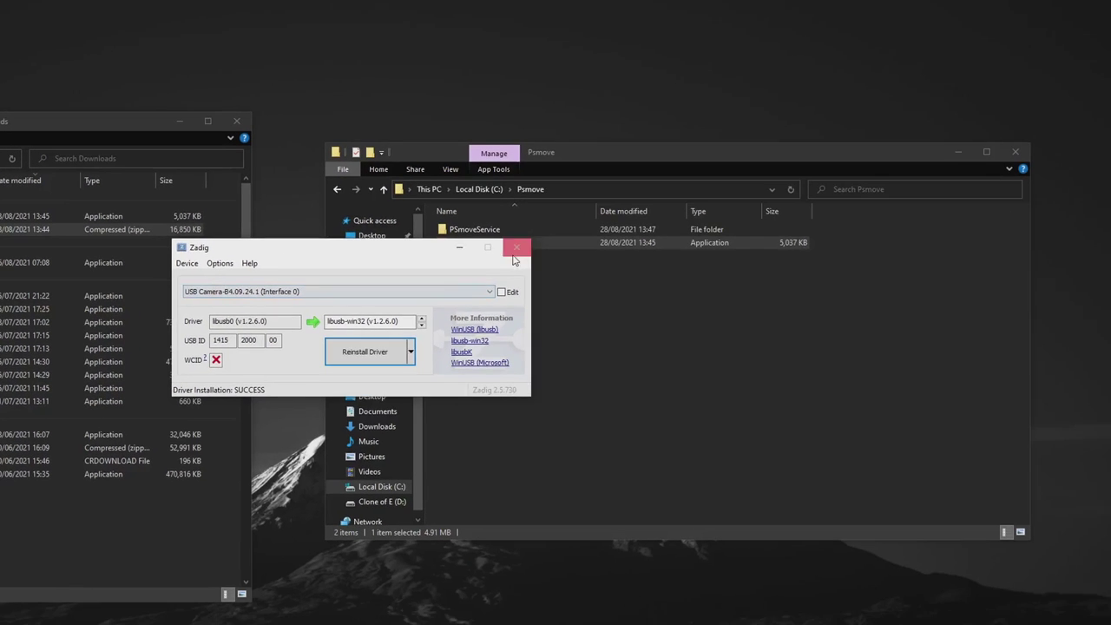
left_click(797, 197)
Run PSMoveServiceAdmin.exe from the bin folder inside PSmoveService
double_click(444, 236)
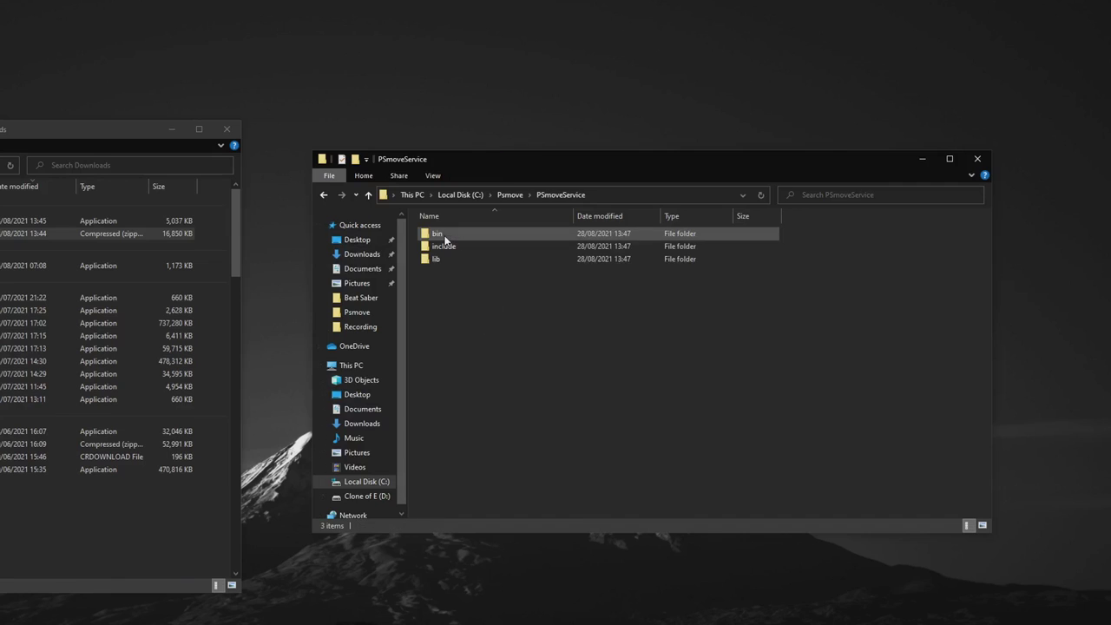
double_click(444, 236)
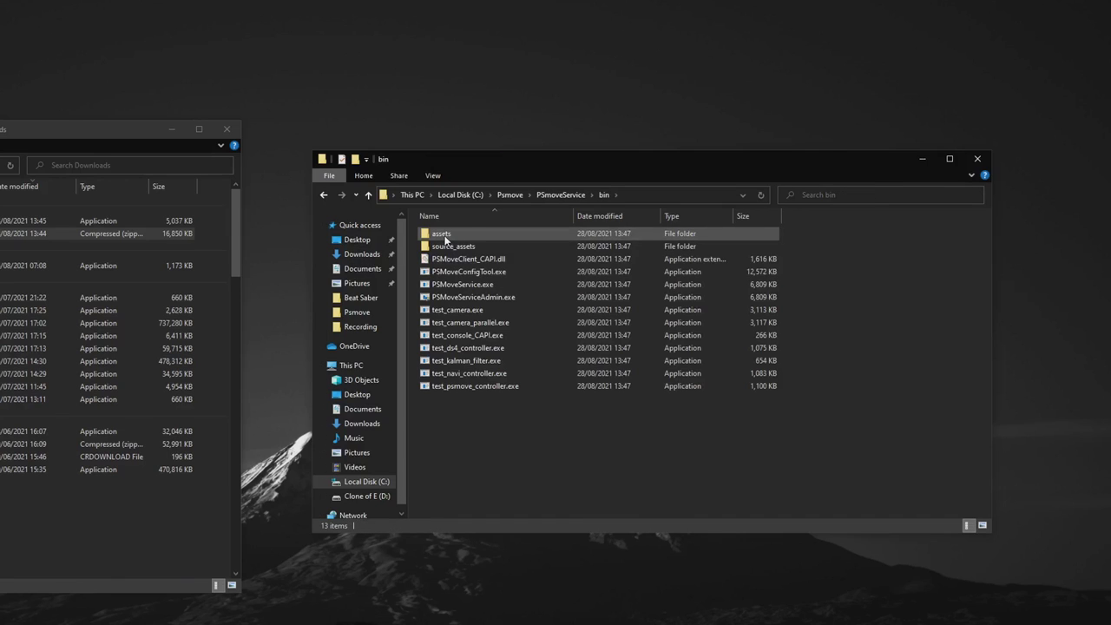
double_click(458, 298)
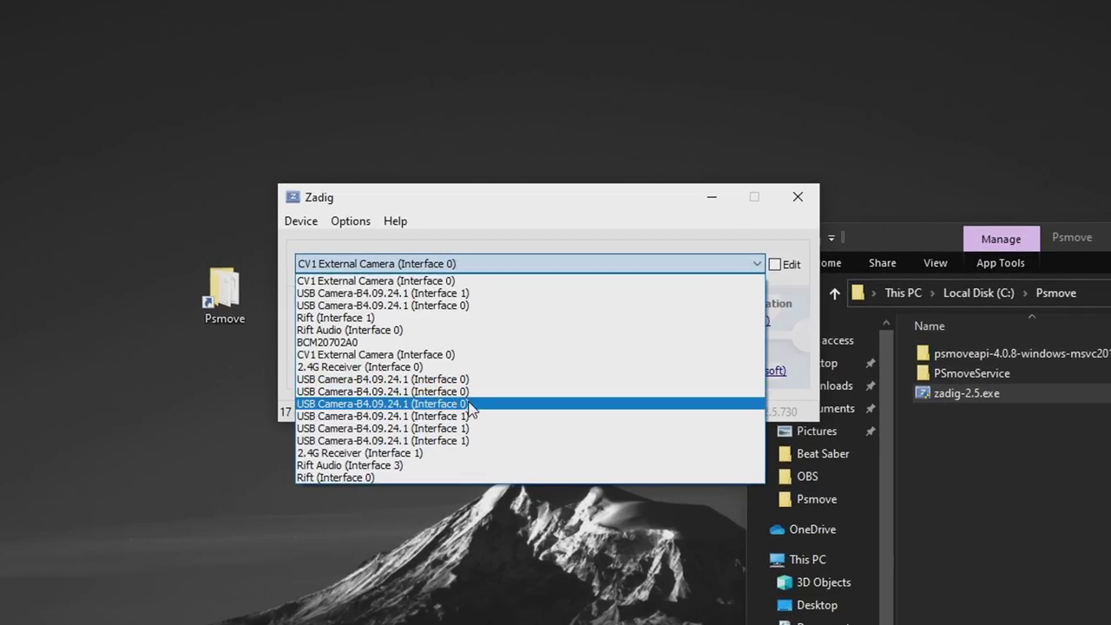
Switch to Zadig, select a USB Camera-B4.09.24.1 (Interface 0) device and adjust its target driver, and close the PSMoveServiceAdmin console
left_click(469, 400)
left_click(647, 320)
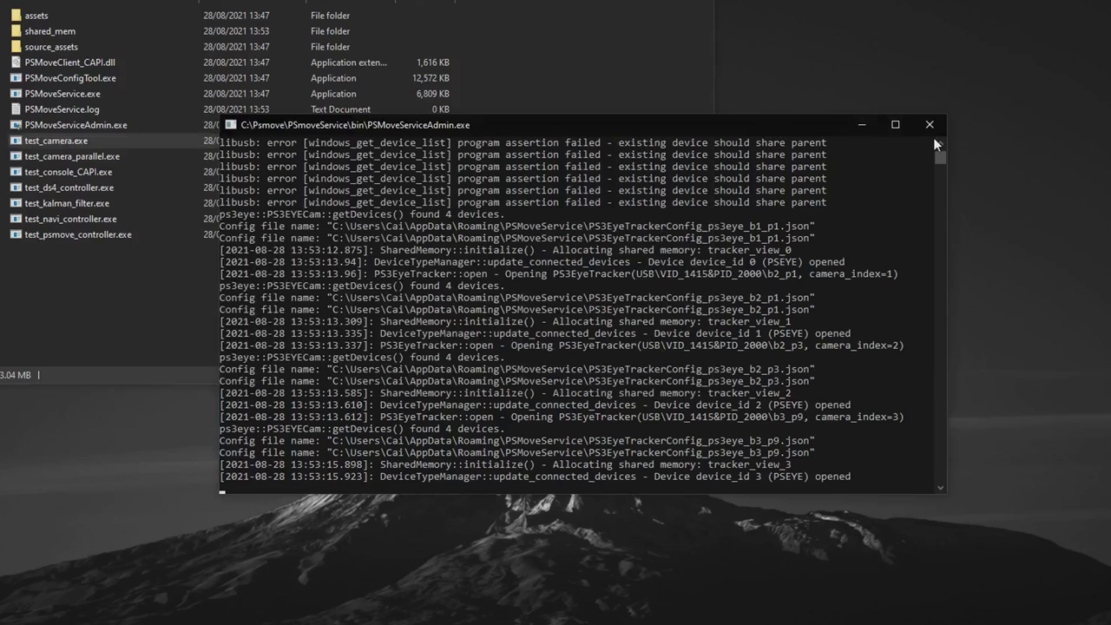
left_click(930, 119)
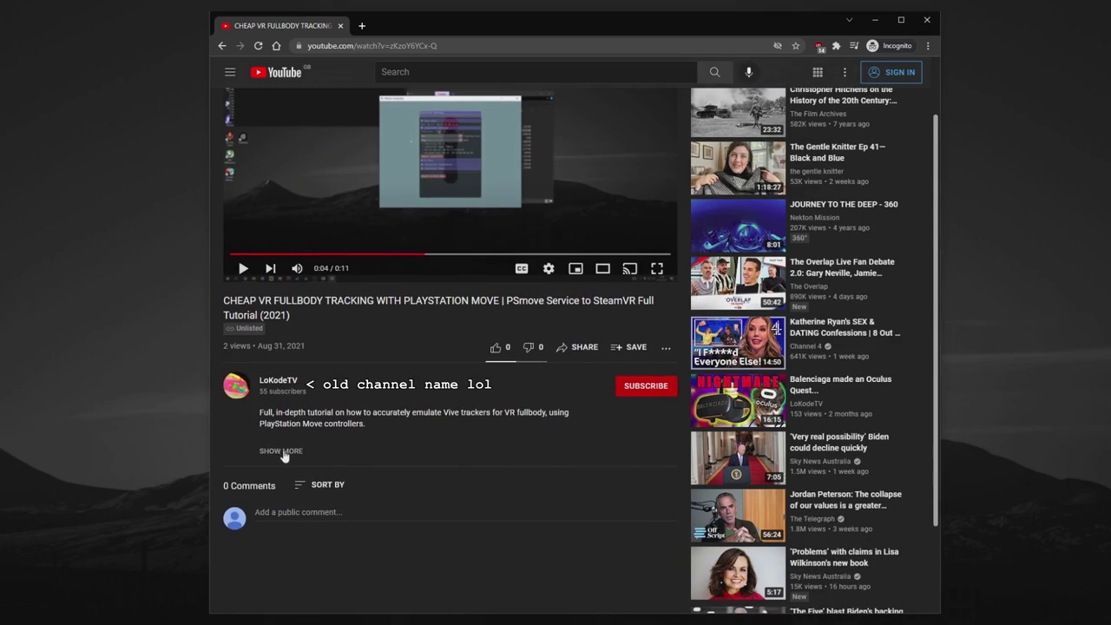
Expand the full description of the PSmove Service tutorial video on YouTube
left_click(280, 451)
scroll(284, 455, "down", 1)
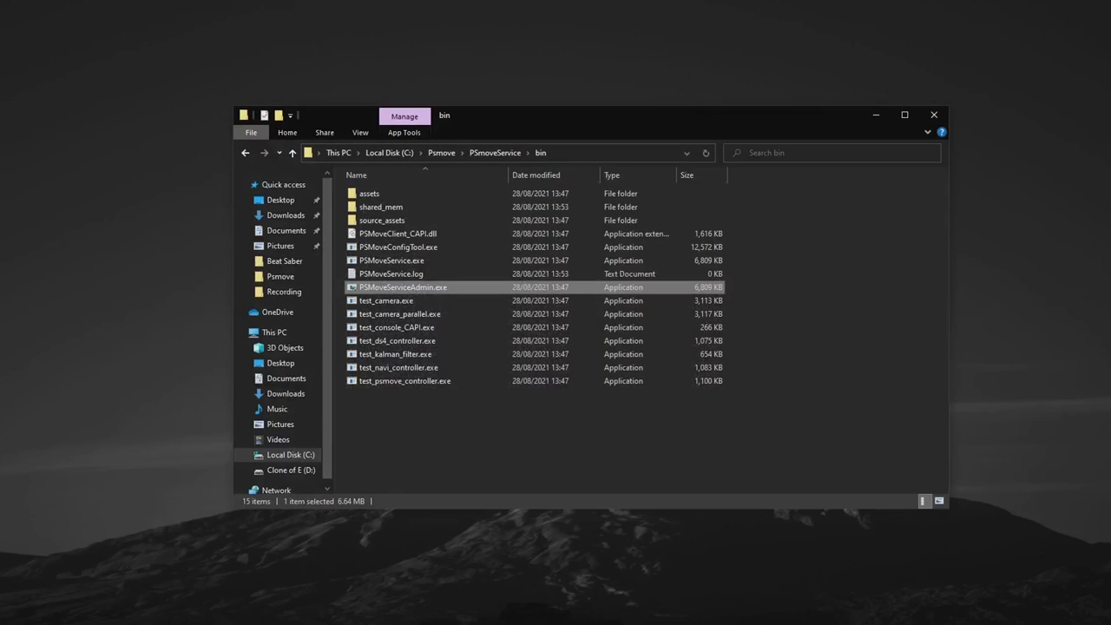
Run test_camera.exe from the bin folder with an initial frame rate of 40 and a frame width of 40
double_click(473, 300)
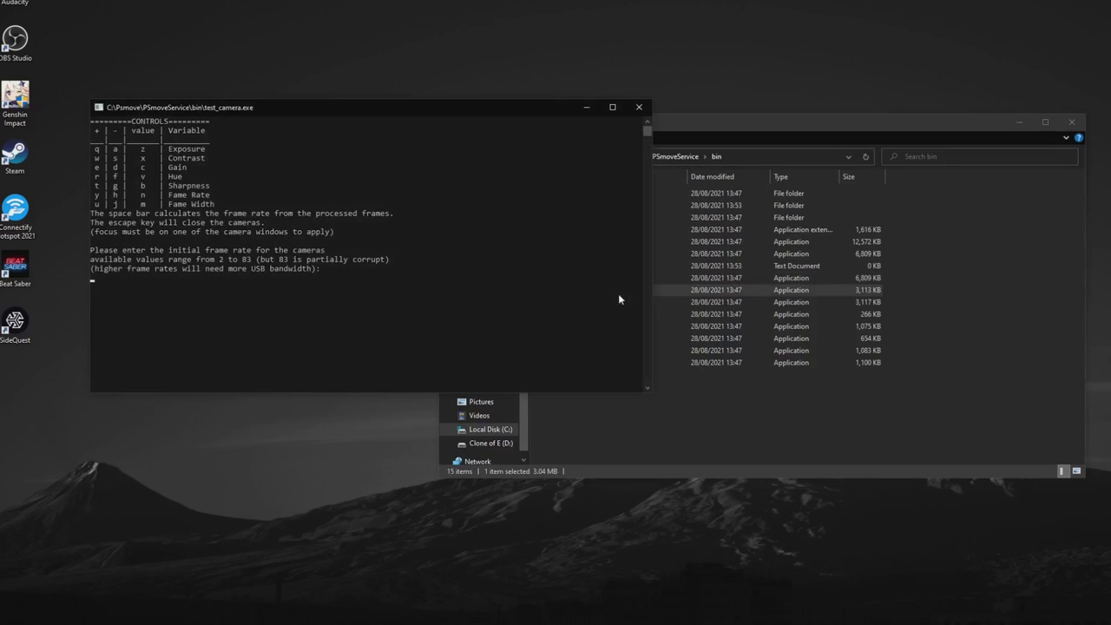
left_click_drag(431, 116, 832, 165)
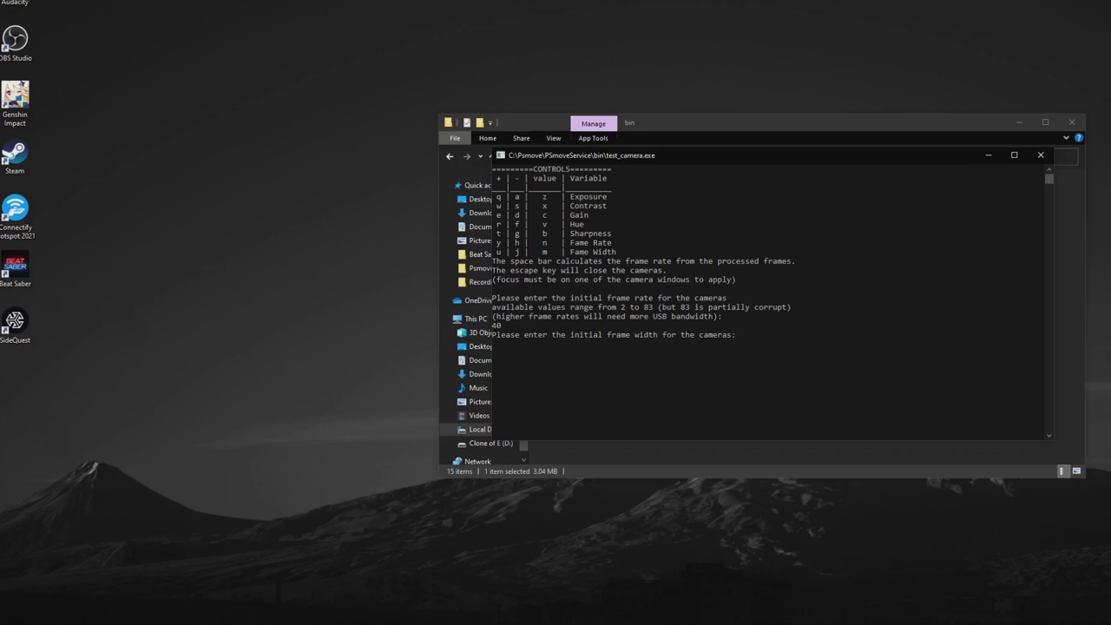
key("Return")
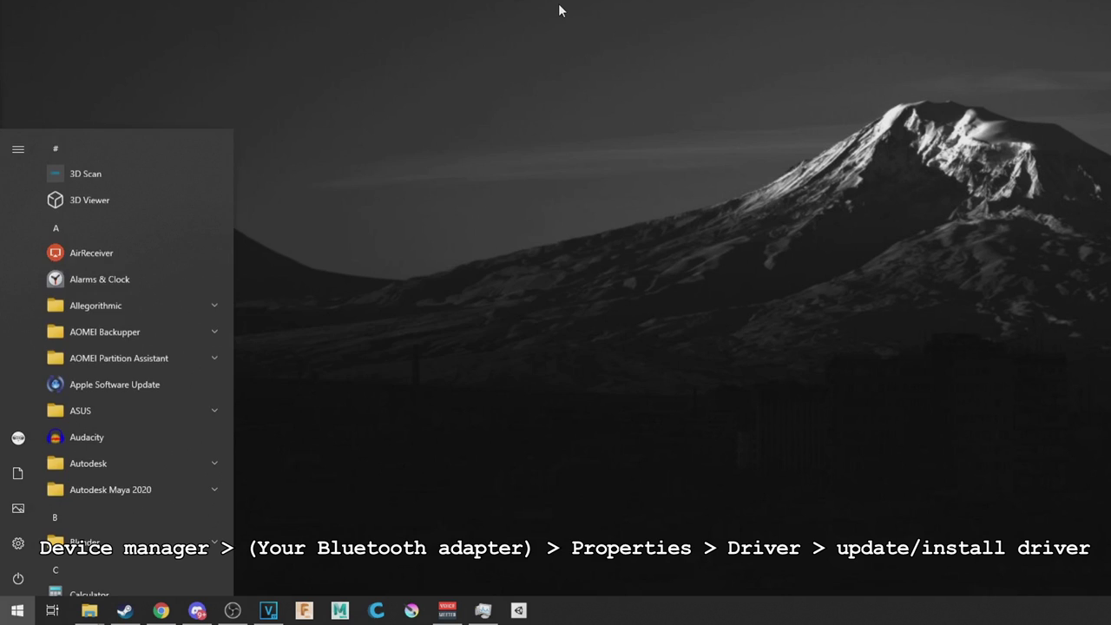
Open the Broadcom BCM20702 Bluetooth 4.0 USB Device in Device Manager, and start pairing controller 0 in PSMove Config Tool
type("dev")
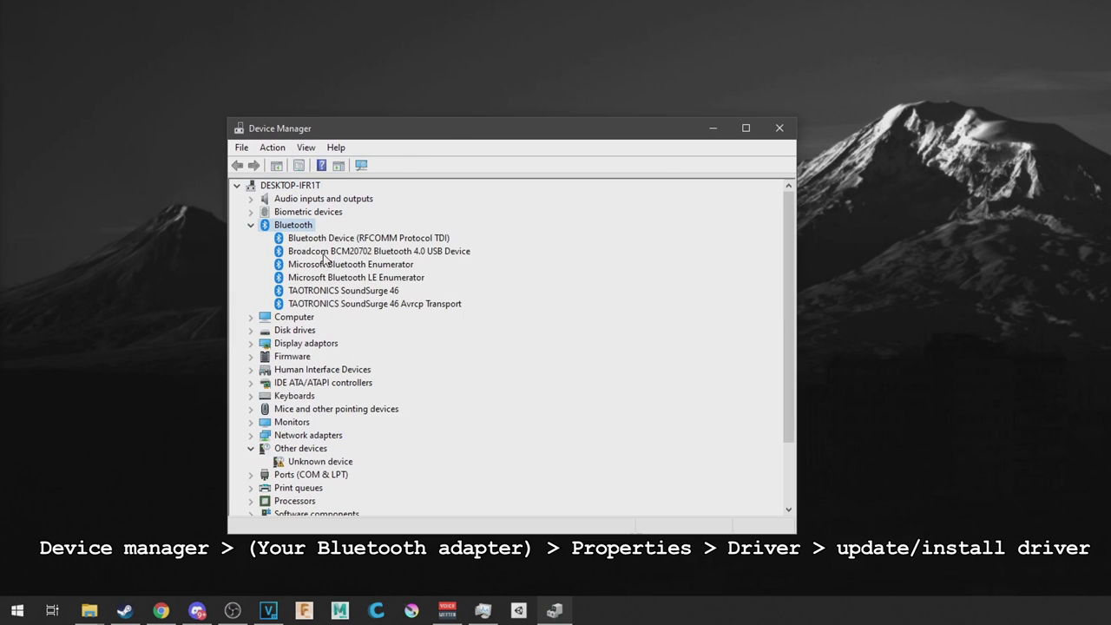
double_click(328, 252)
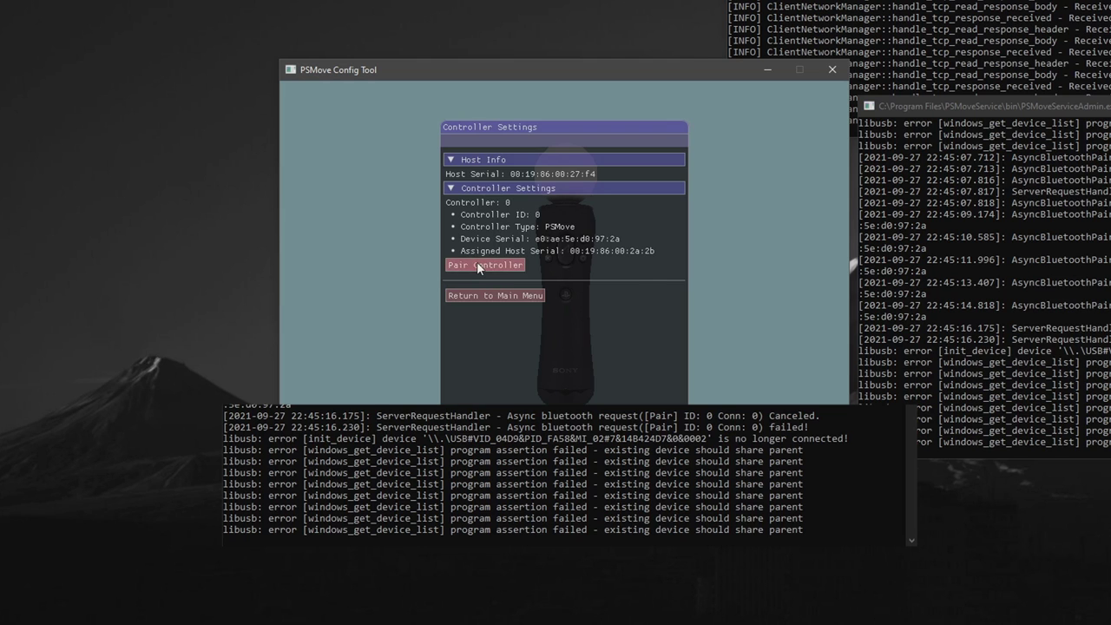
left_click(478, 266)
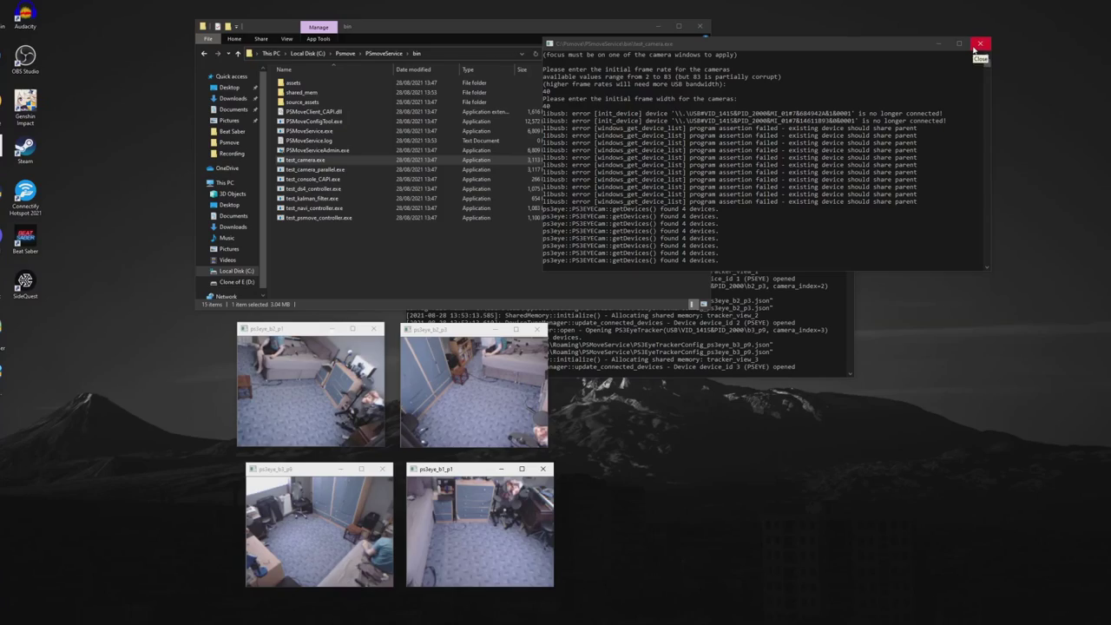
Close the test_camera.exe console and the running PSMoveService console
left_click(979, 43)
left_click(743, 153)
left_click(842, 150)
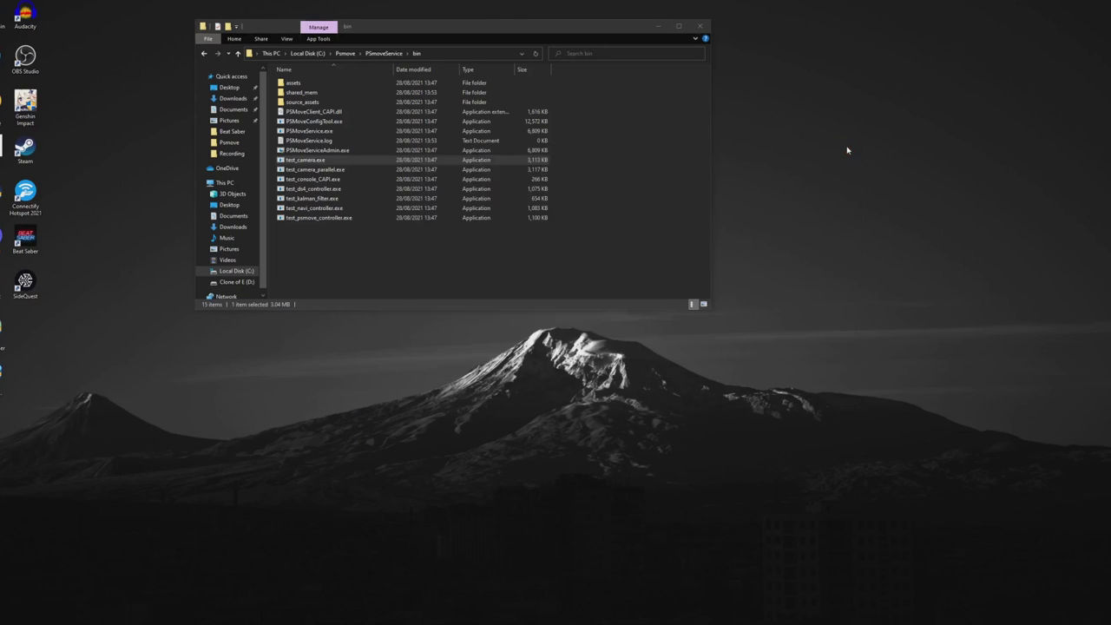
Download the PSmove API archive through the link in the YouTube video's description and extract it into the C:\Psmove folder
key("alt+Tab")
scroll(453, 347, "down", 3)
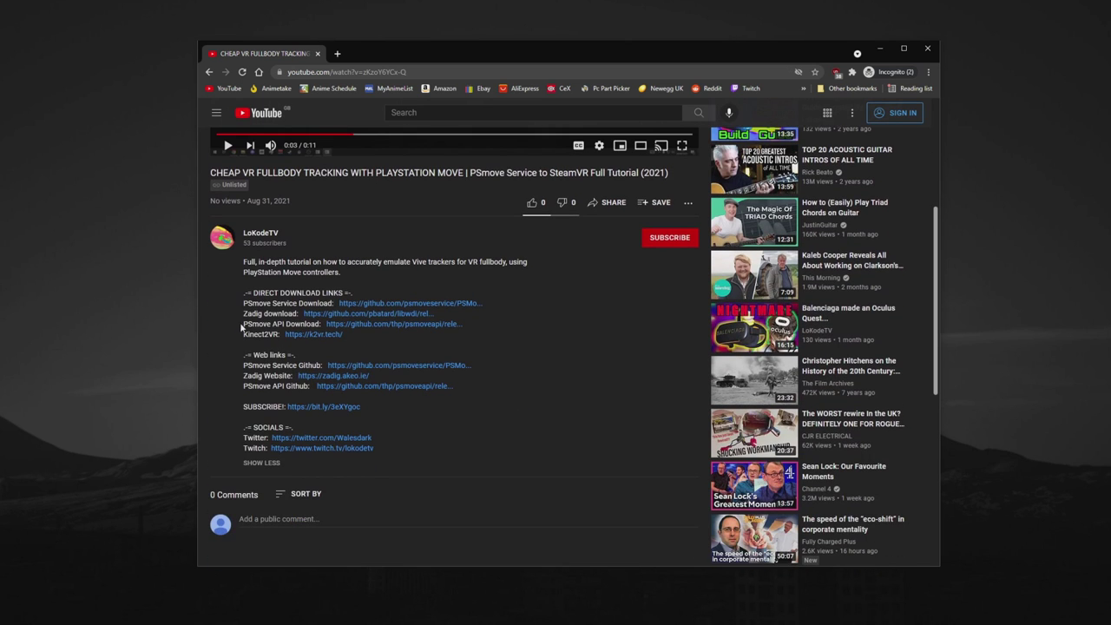
left_click(358, 327)
left_click(668, 398)
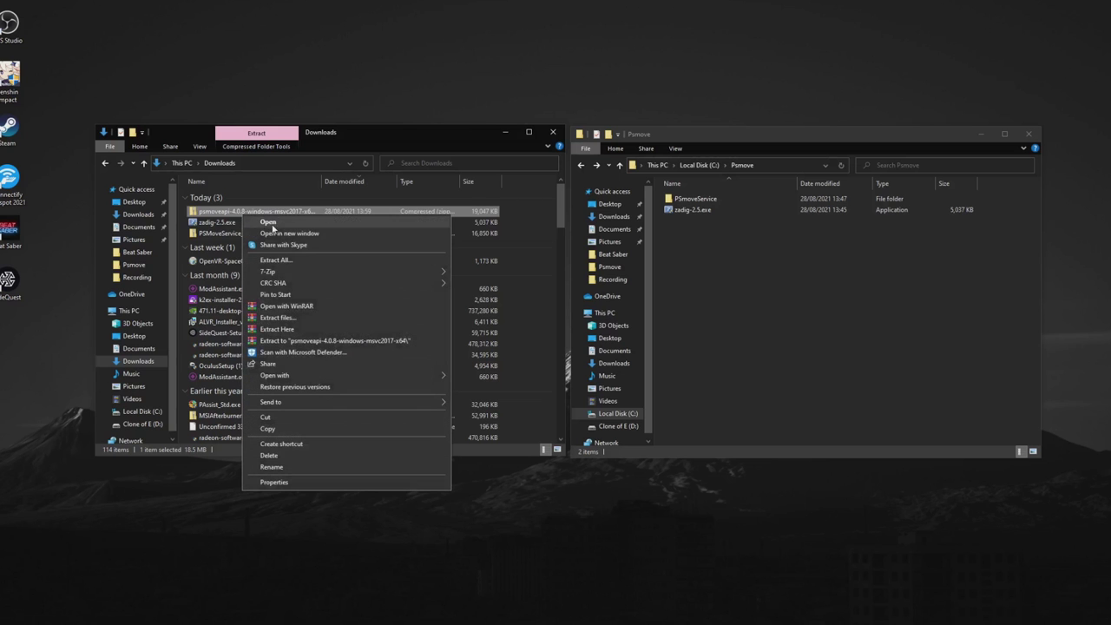
left_click(260, 263)
left_click(744, 426)
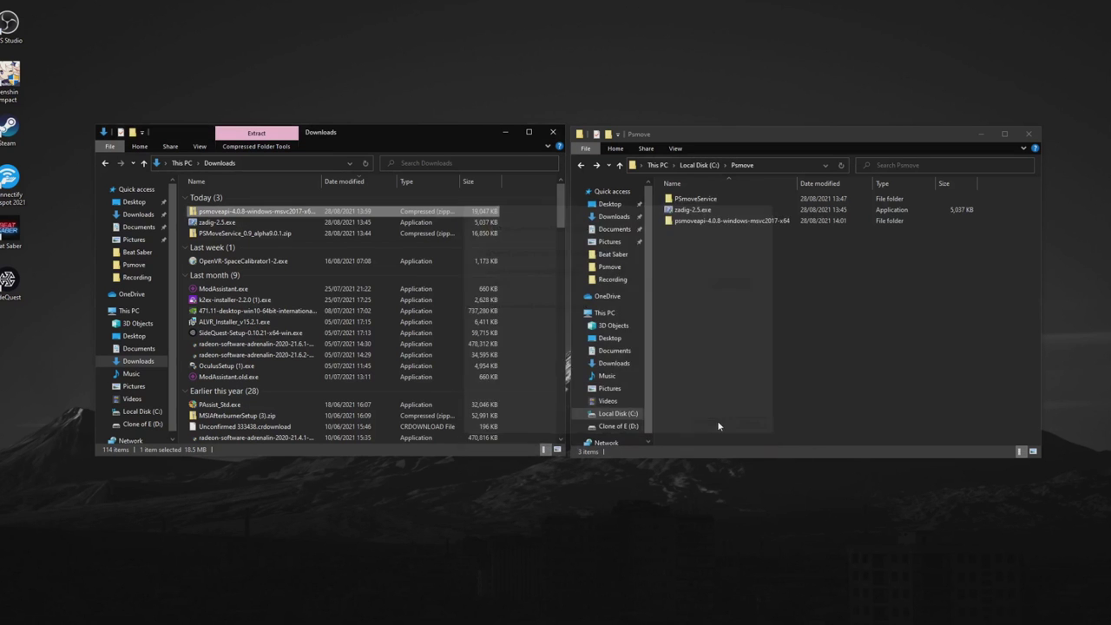
Copy all four files from the lib folder of psmoveapi-4.0.8-windows-msvc2017-x64 into its bin folder
double_click(699, 203)
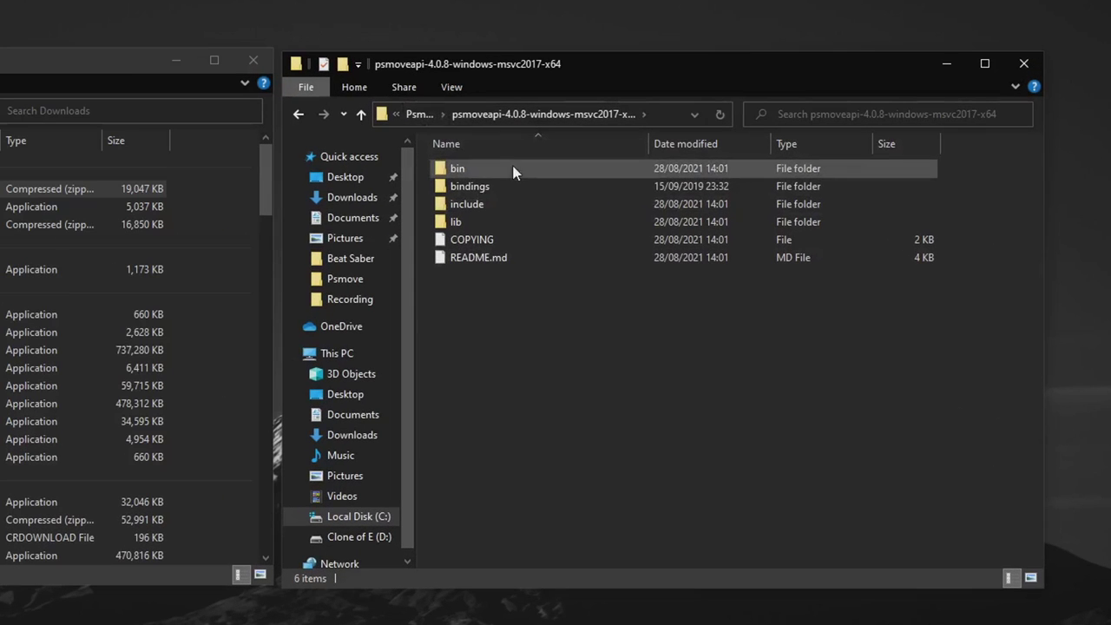
double_click(511, 226)
left_click_drag(514, 286, 452, 161)
right_click(455, 171)
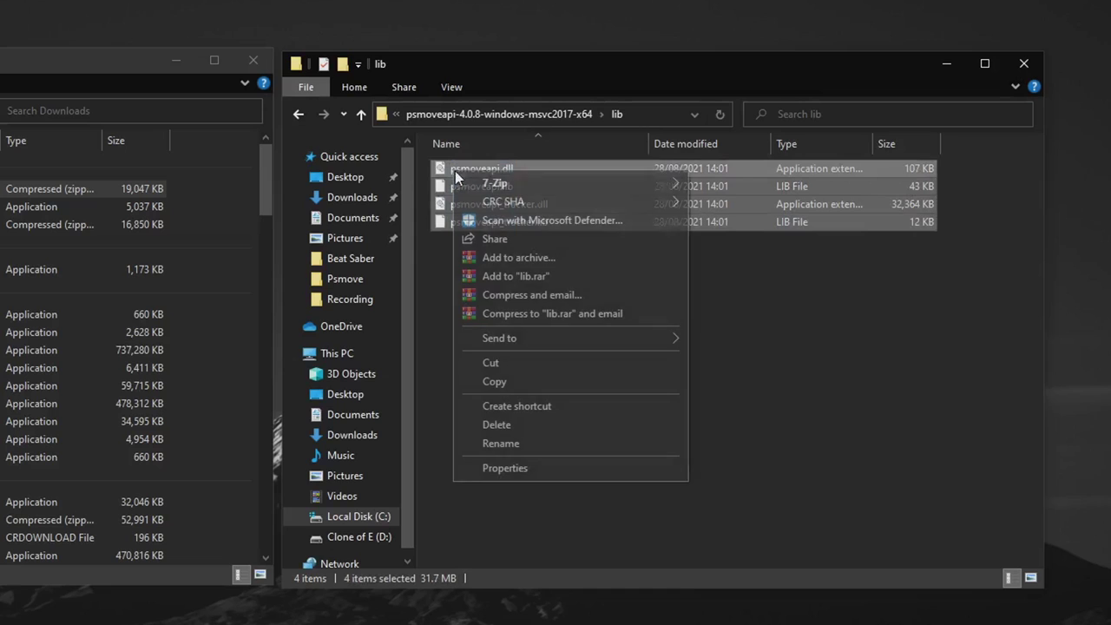
left_click(495, 380)
left_click(559, 110)
double_click(517, 169)
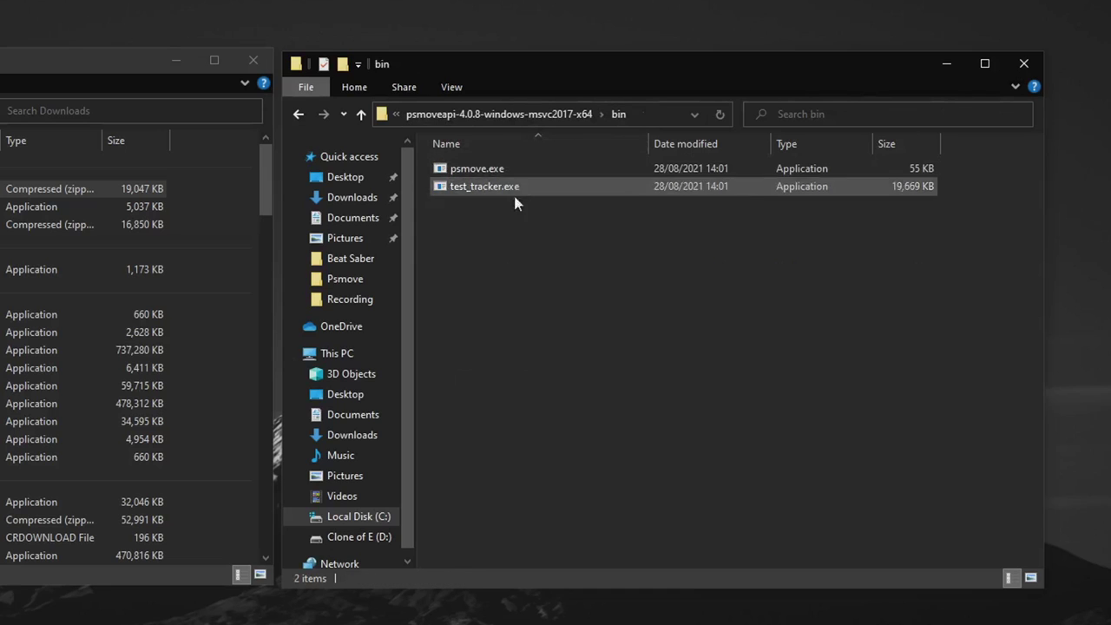
right_click(515, 232)
left_click(560, 373)
left_click(564, 370)
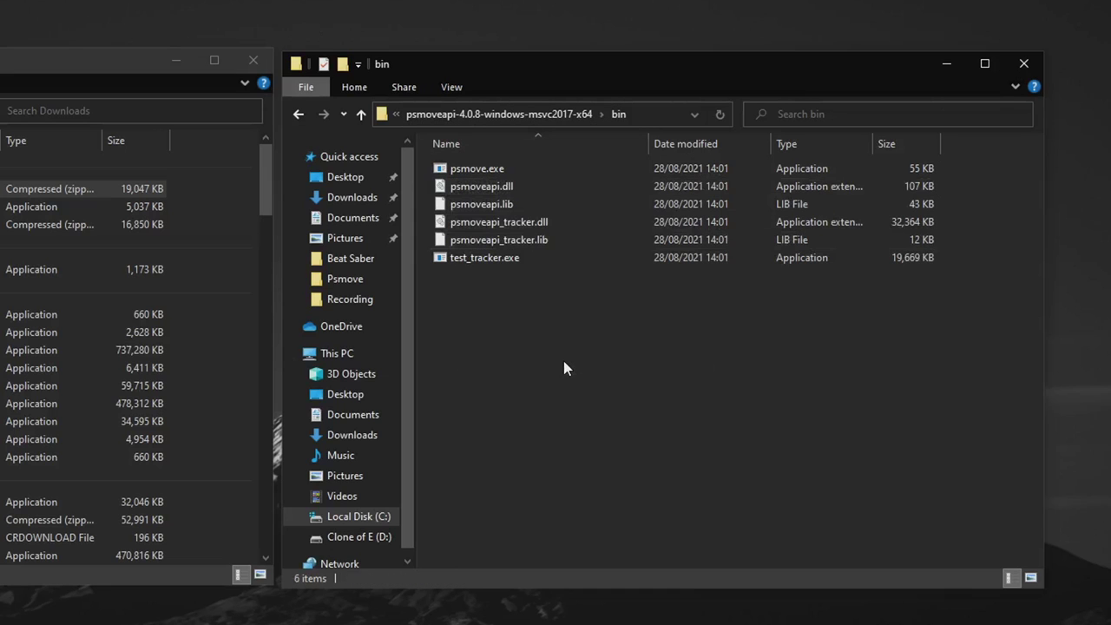
Move the bin folder window aside and run Command Prompt as administrator
left_click_drag(430, 69, 430, 66)
key("super")
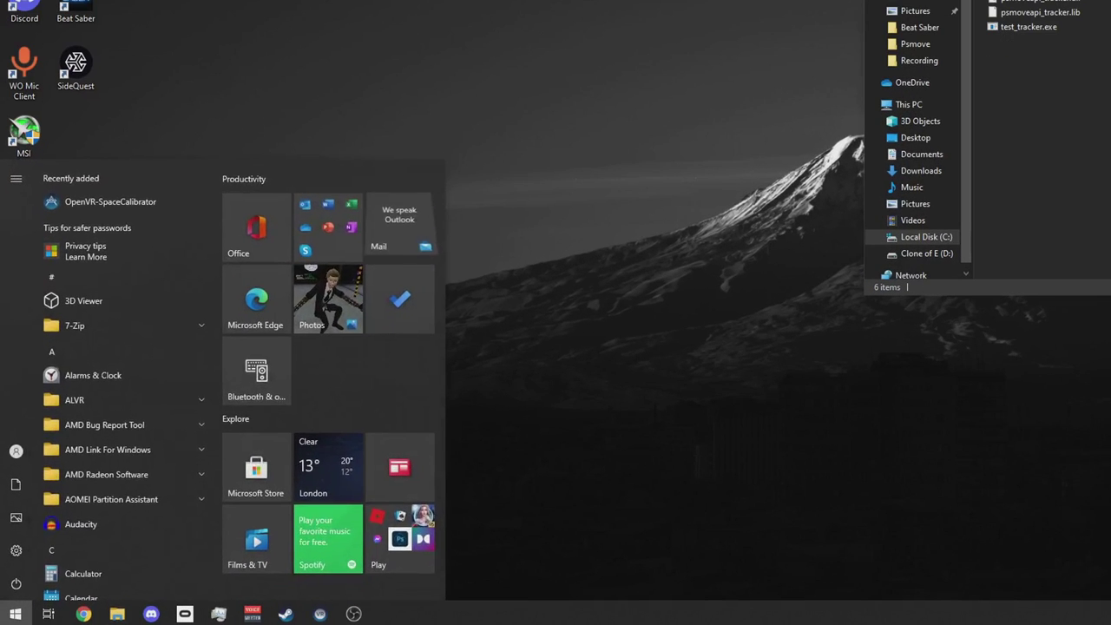
type("CMD")
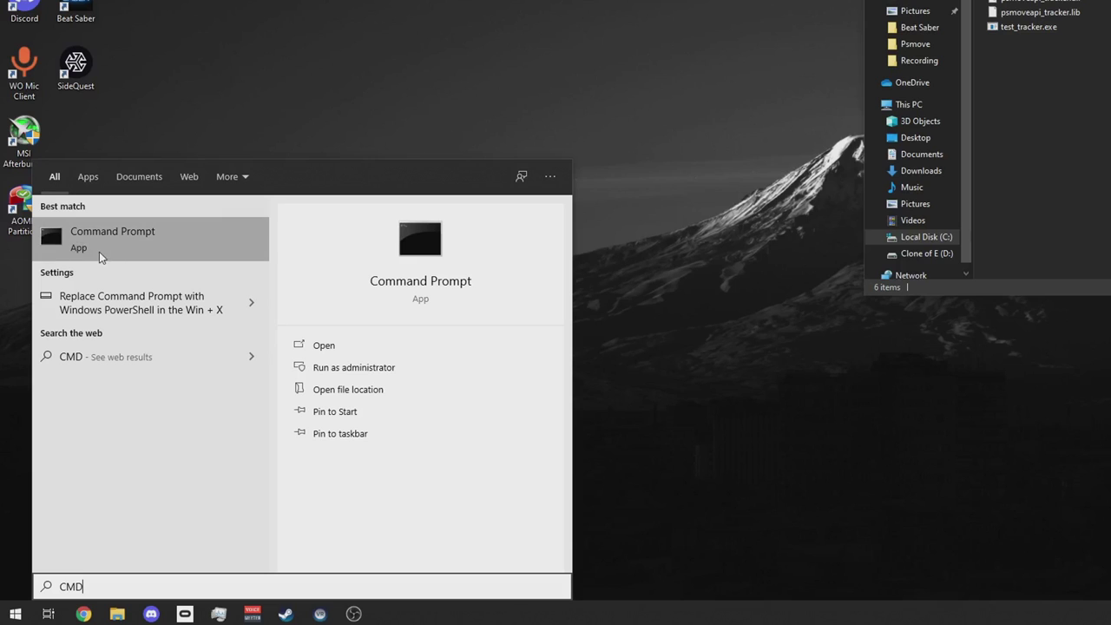
left_click(368, 370)
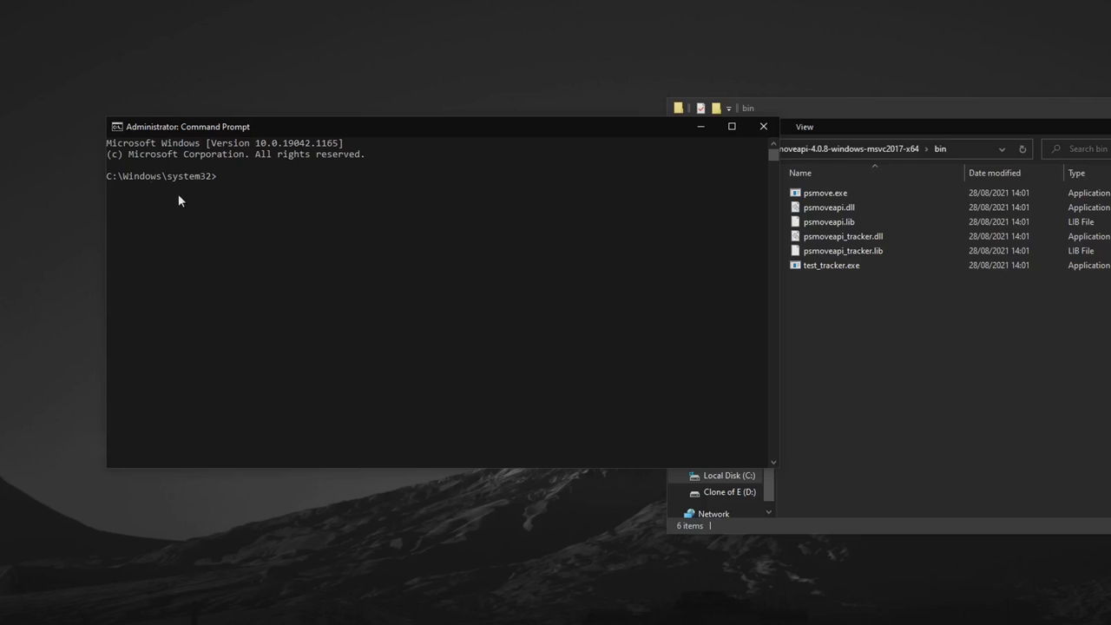
Copy the bin folder's path and change the Command Prompt directory to C:\Psmove\psmoveapi-4.0.8-windows-msvc2017-x64\bin
left_click(856, 119)
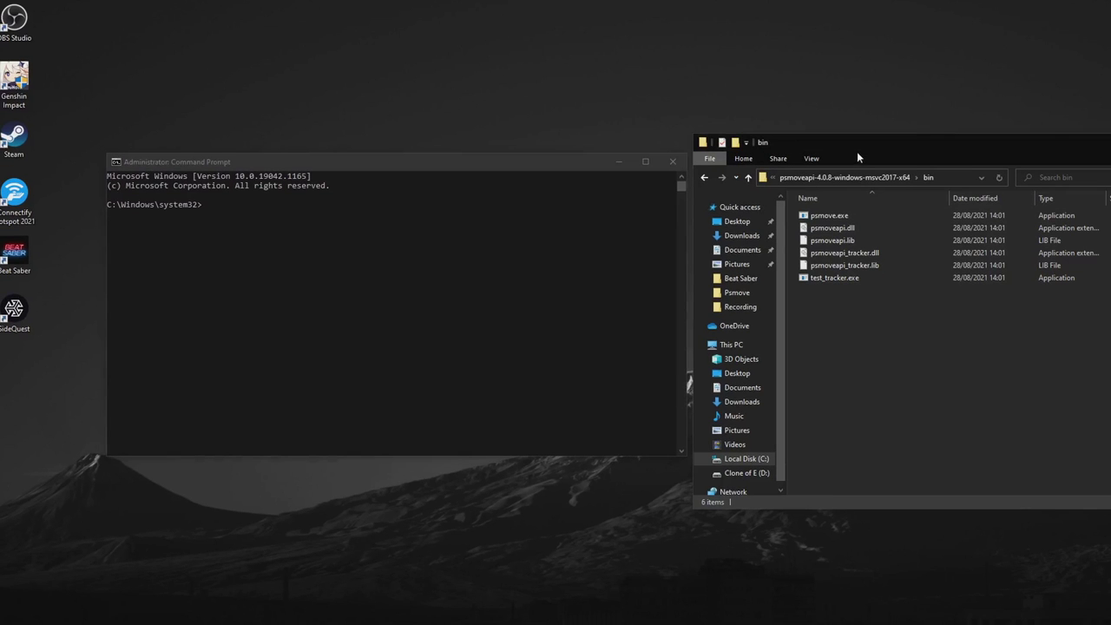
left_click(941, 177)
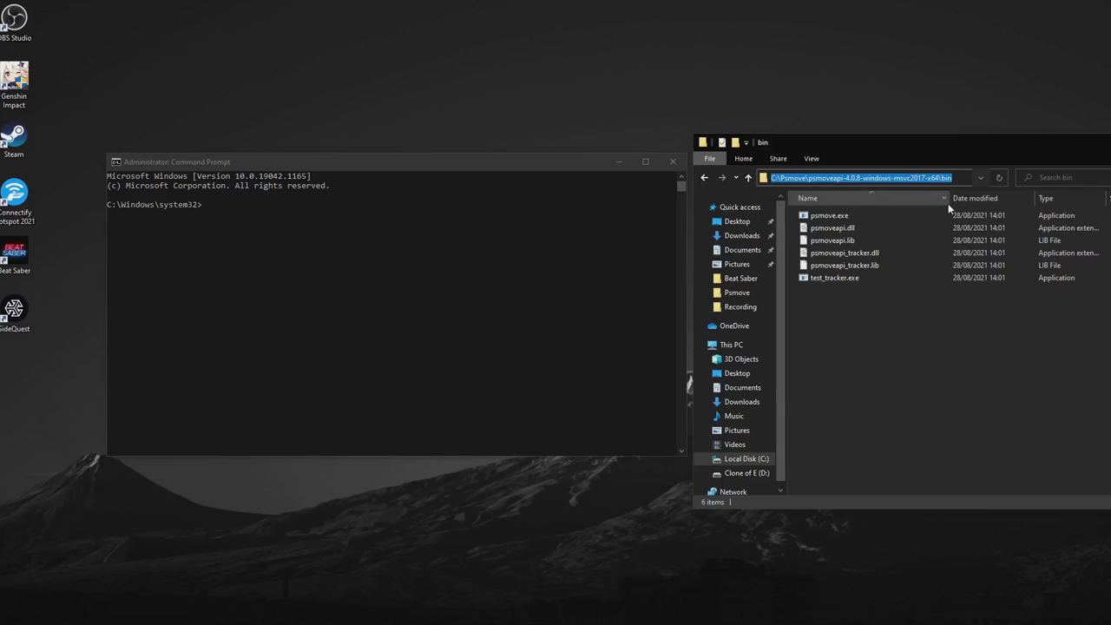
right_click(933, 179)
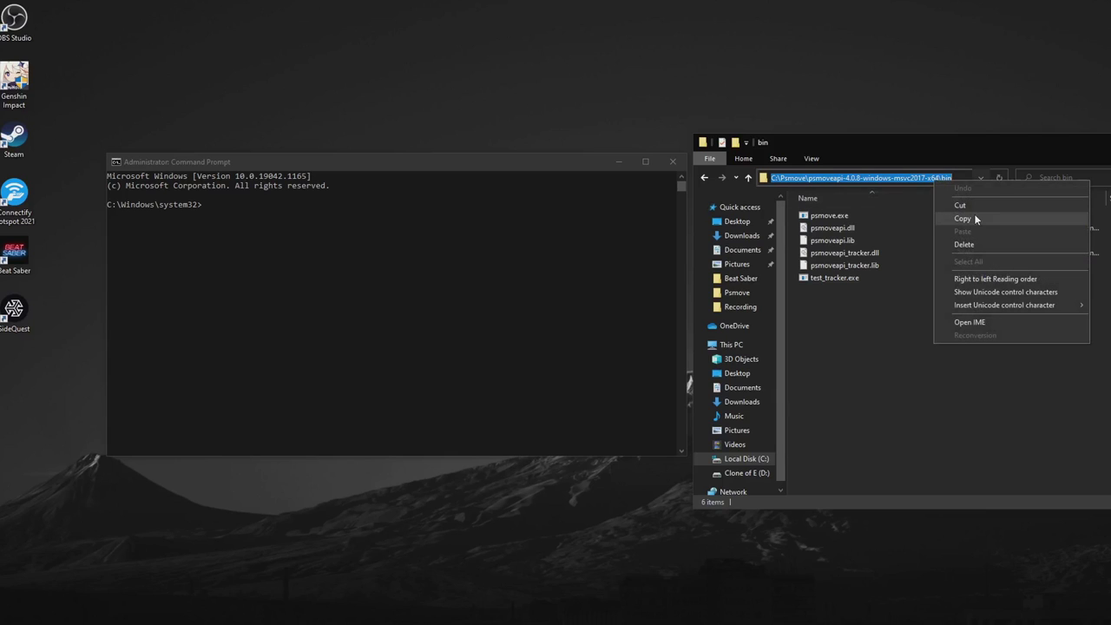
left_click(973, 217)
left_click(369, 233)
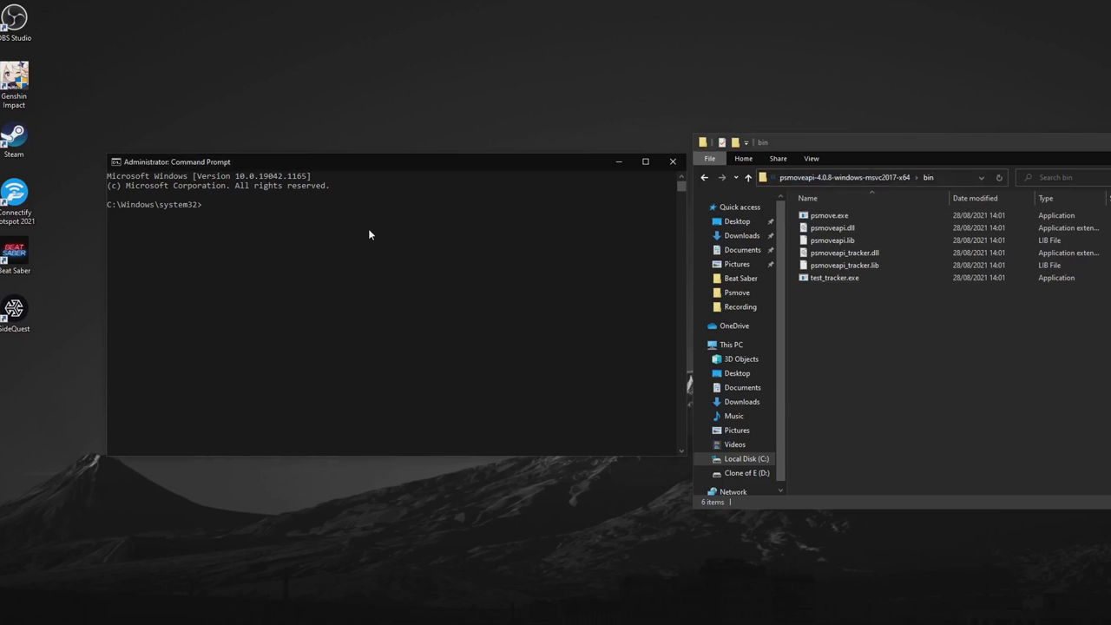
type("cd")
key("ctrl+v")
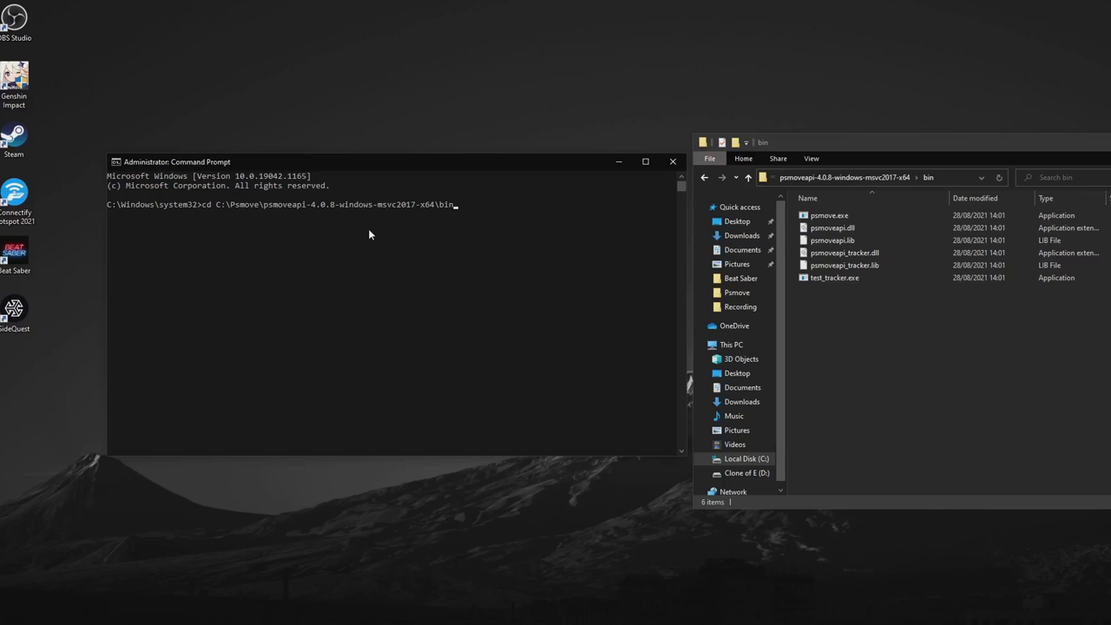
key("Return")
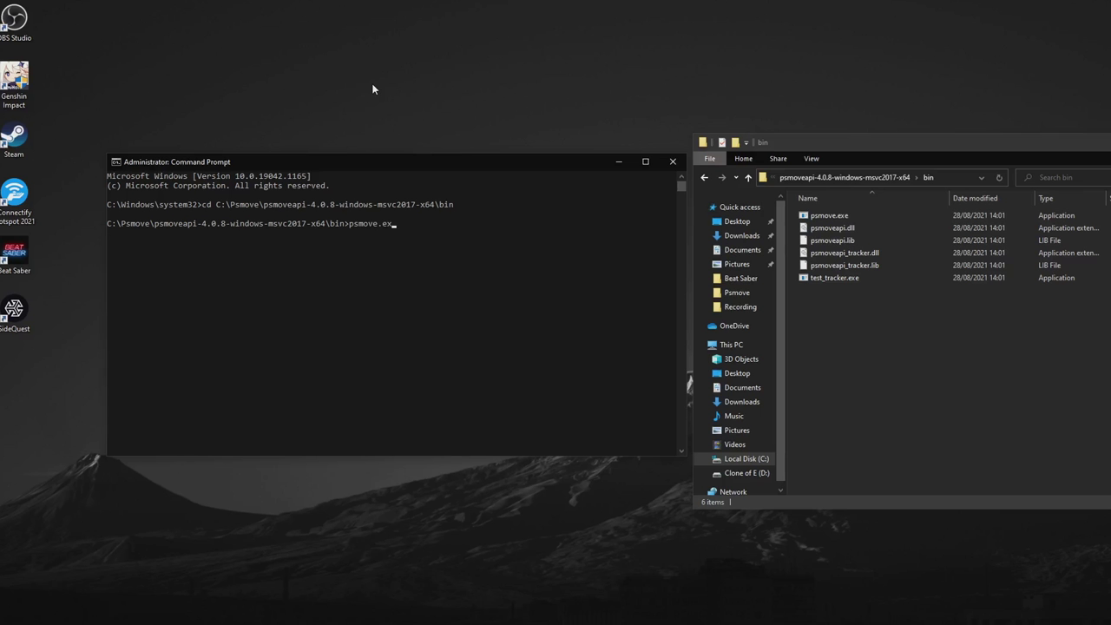
Run psmove.exe to list its commands, and pair the USB-connected controller with psmove.exe pair
key("Return")
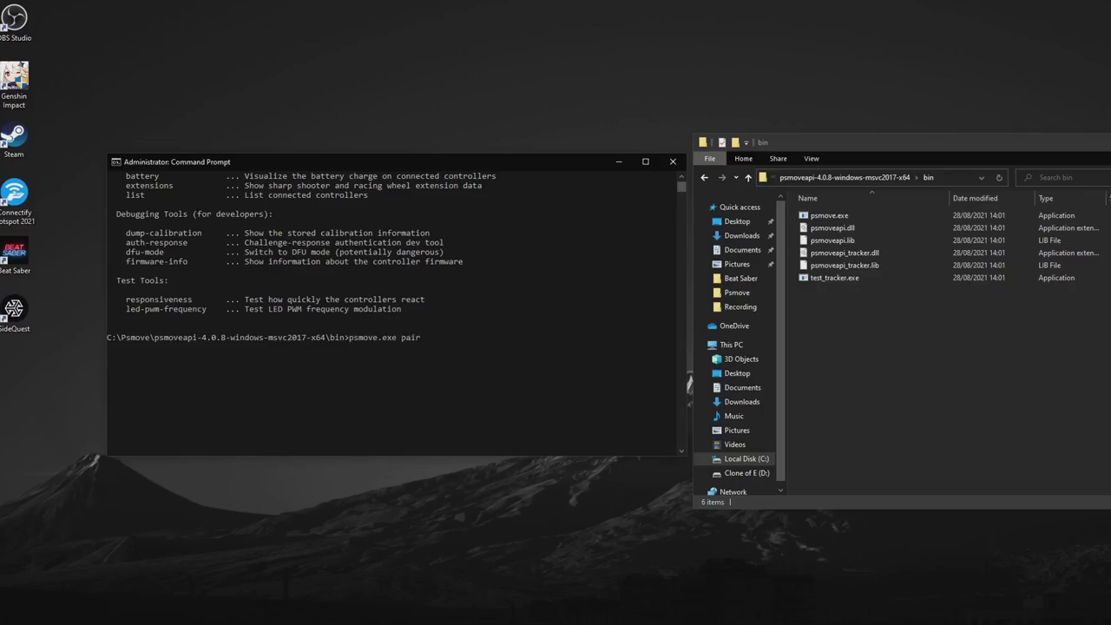
key("Return")
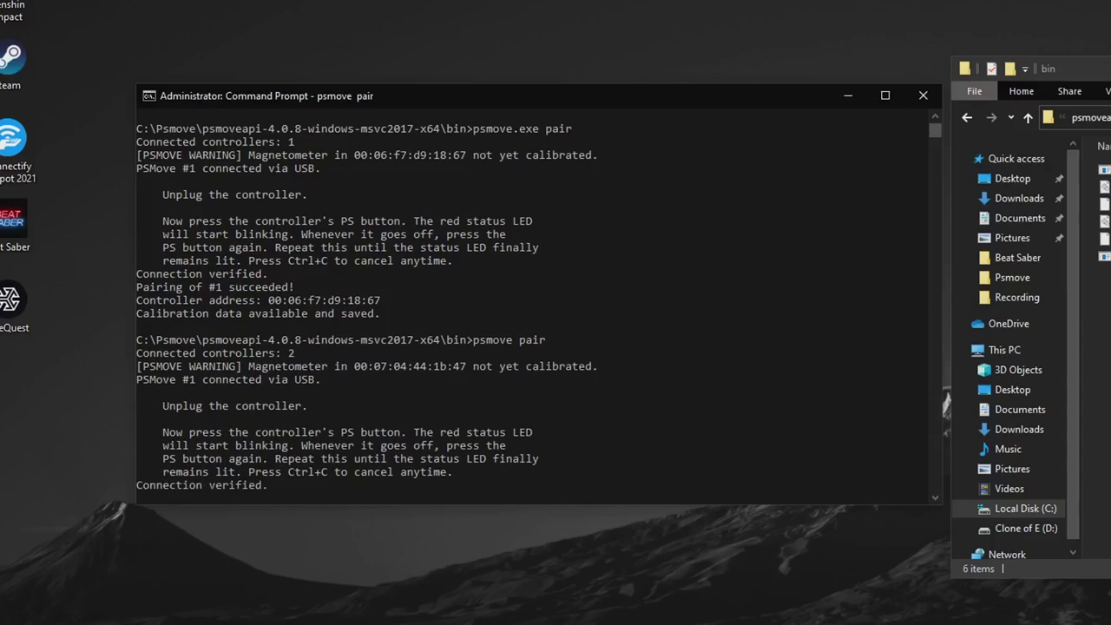
Run psmove pair again to pair another PS Move controller
type("psmove p[")
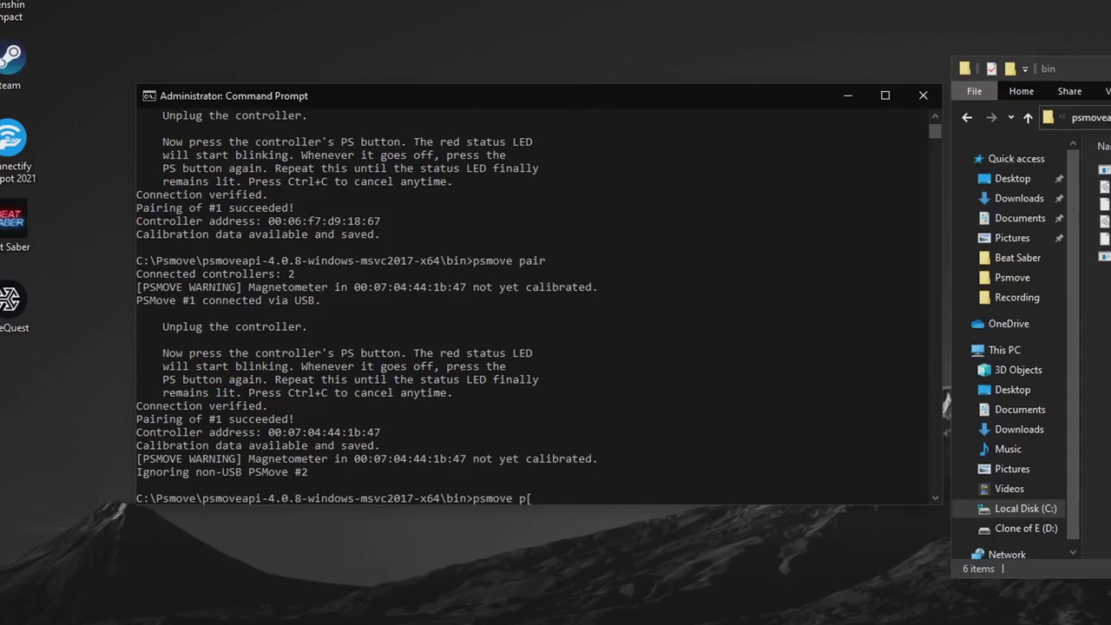
key("BackSpace")
type("air")
key("Return")
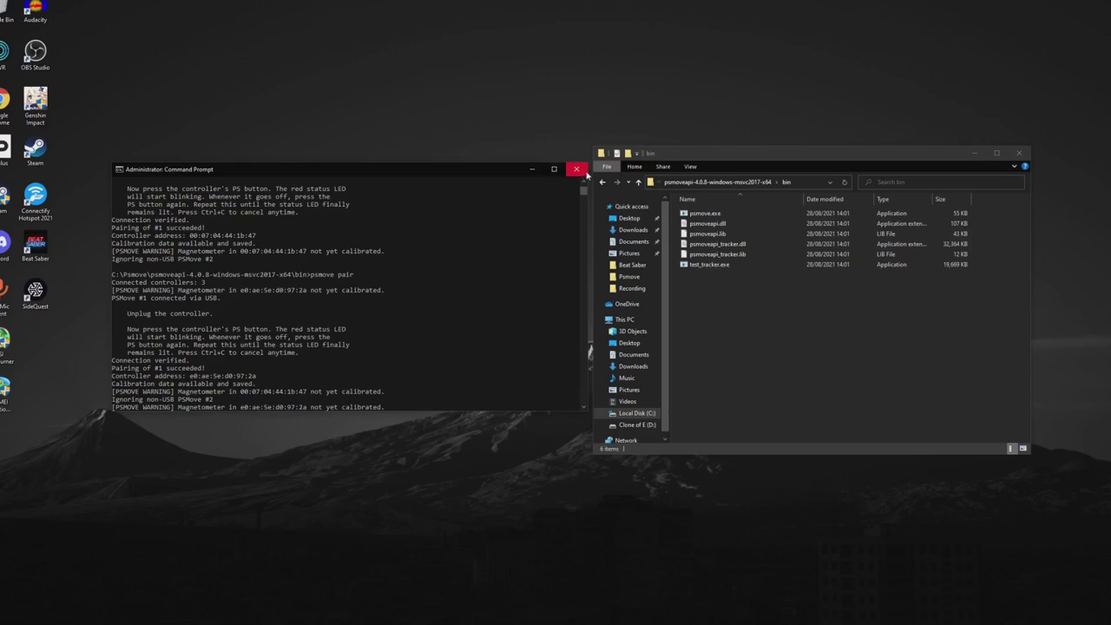
Close Command Prompt and run PSMoveServiceAdmin.exe from the bin folder inside PSmoveService
left_click(577, 169)
left_click(657, 181)
left_click(676, 197)
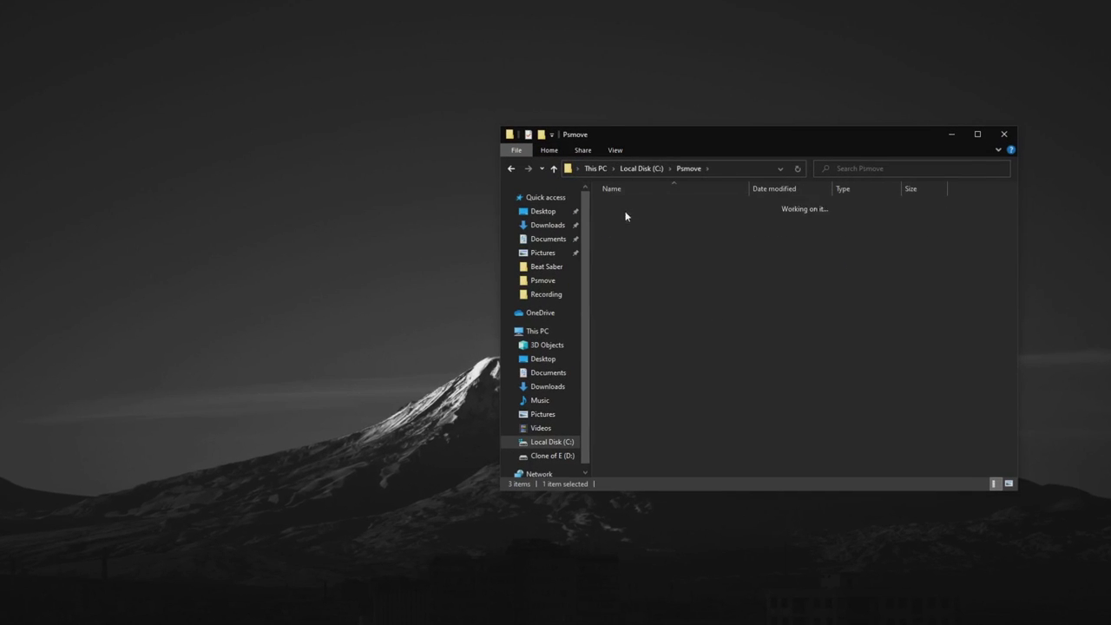
double_click(625, 216)
double_click(623, 205)
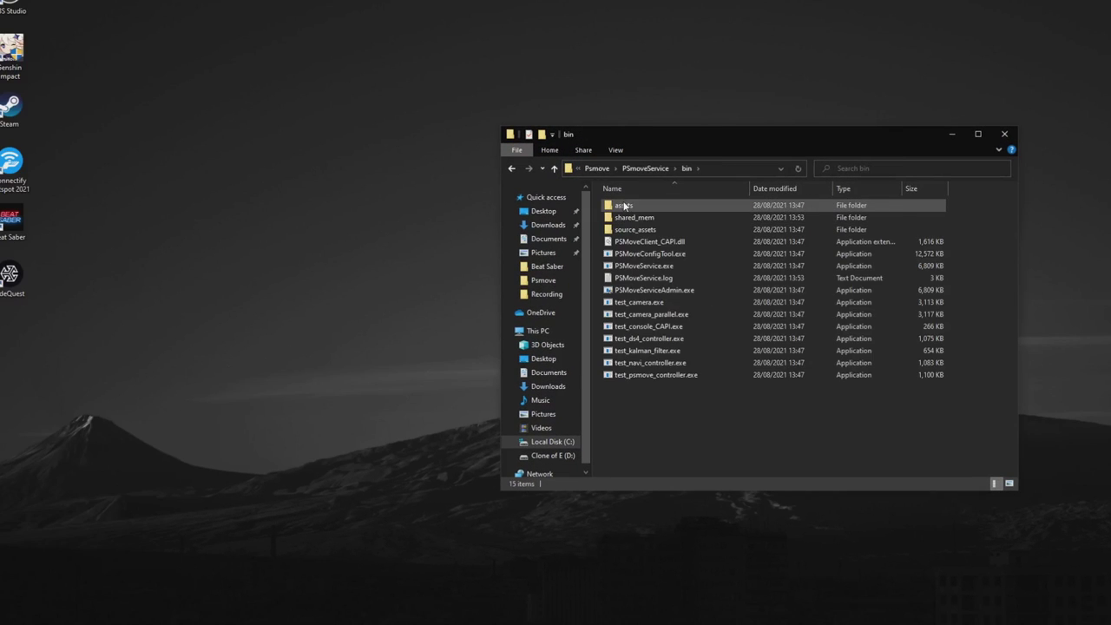
double_click(659, 294)
Run PSMoveConfigTool.exe and connect it to the server at localhost on port 9512
left_click(675, 255)
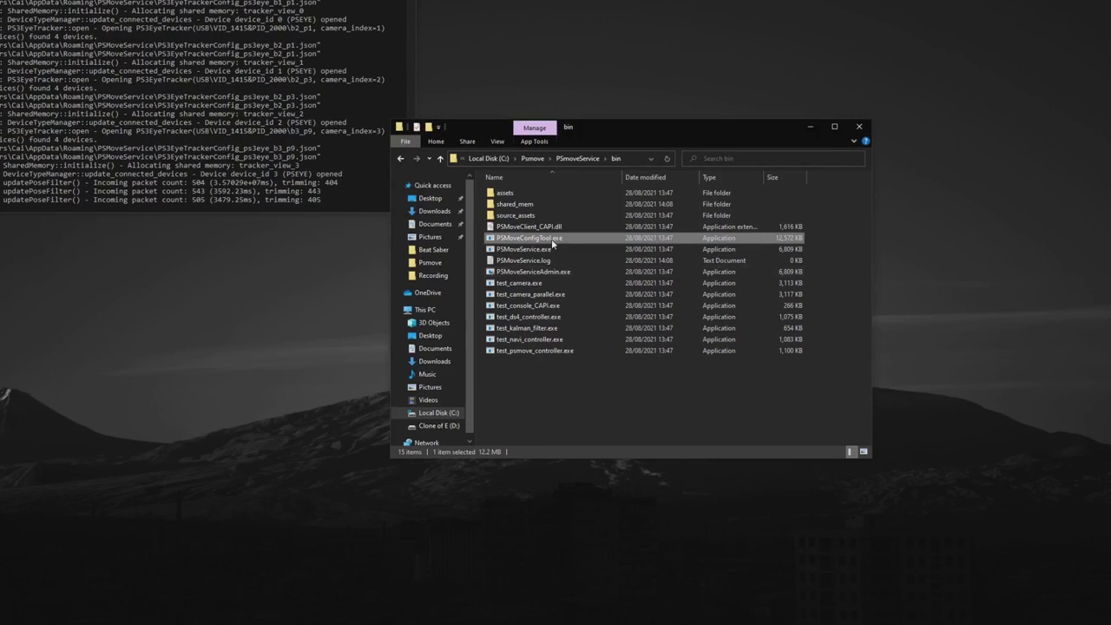
double_click(552, 240)
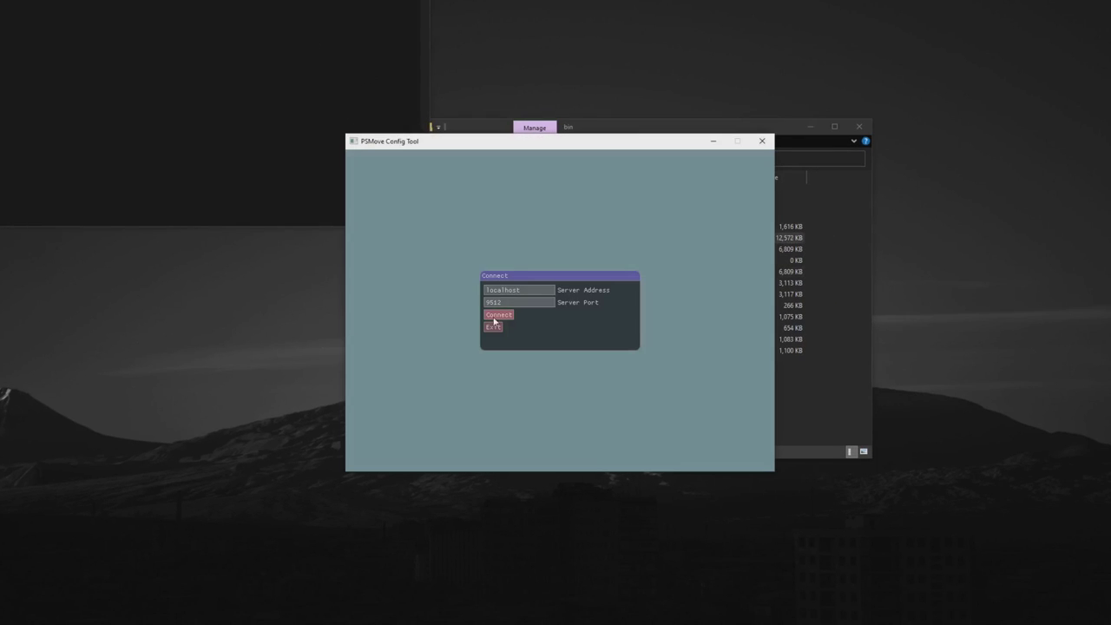
left_click(498, 317)
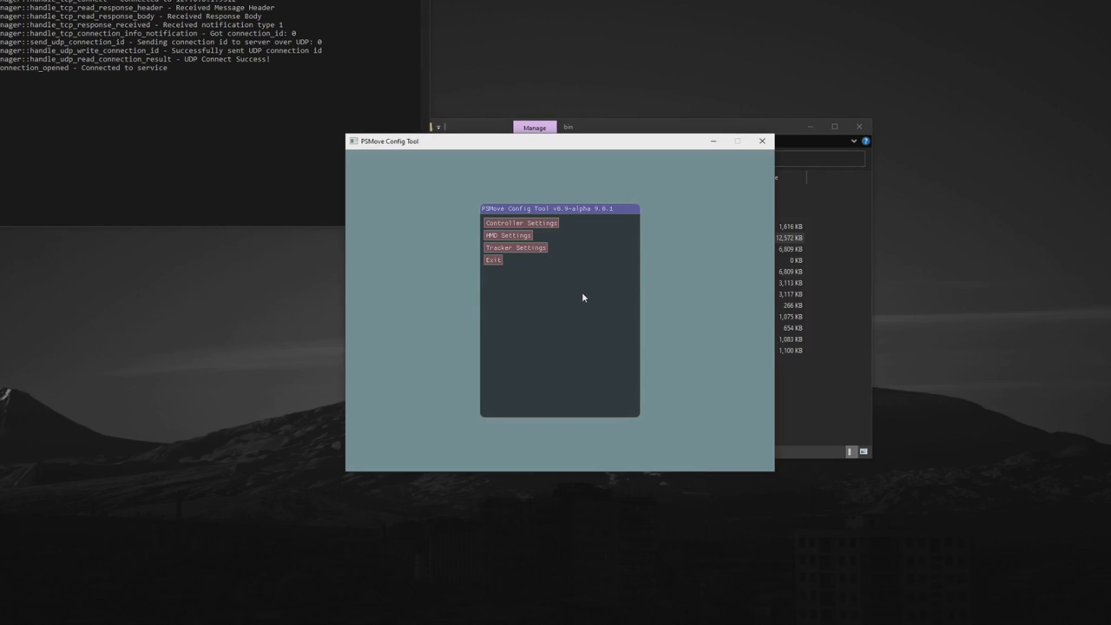
Review the first controller's Tracking Color options in Controller Settings and go to the next controller
left_click(537, 223)
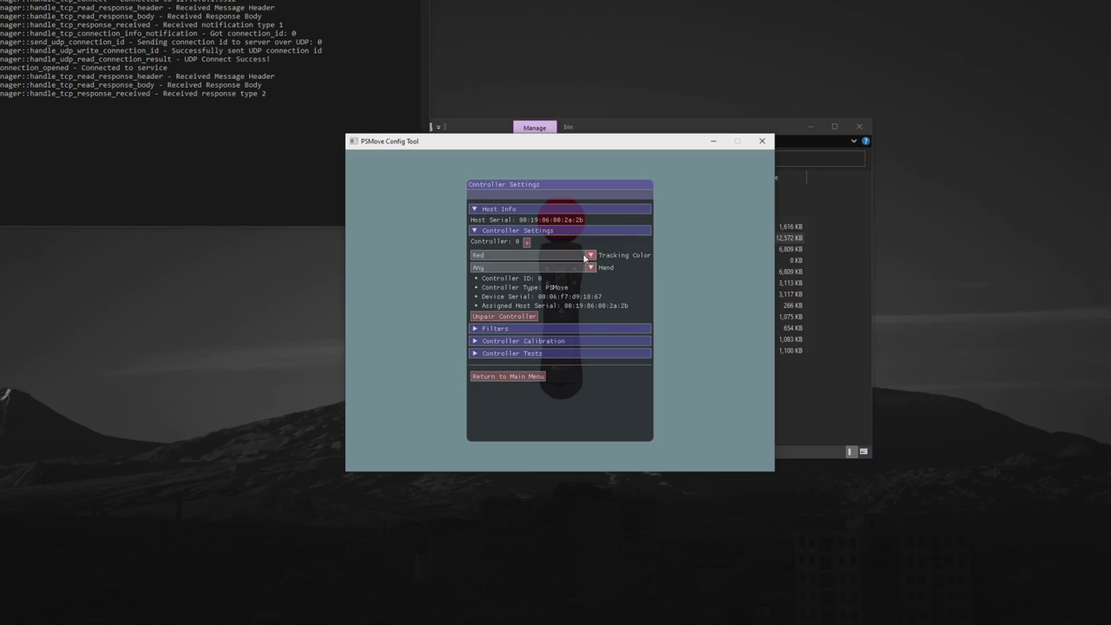
left_click(593, 256)
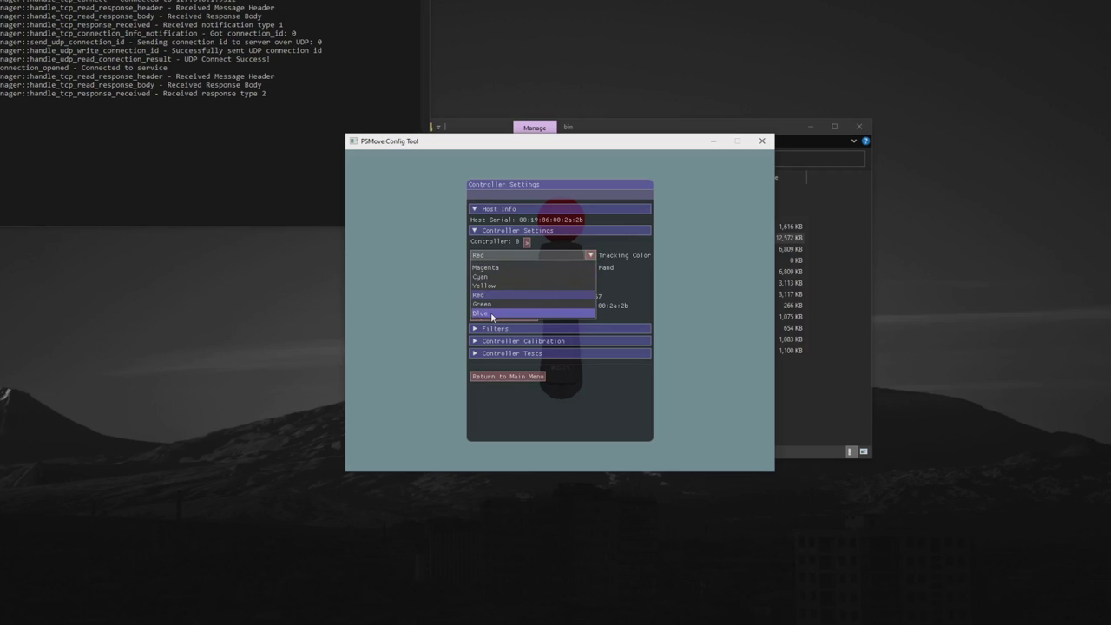
left_click(526, 245)
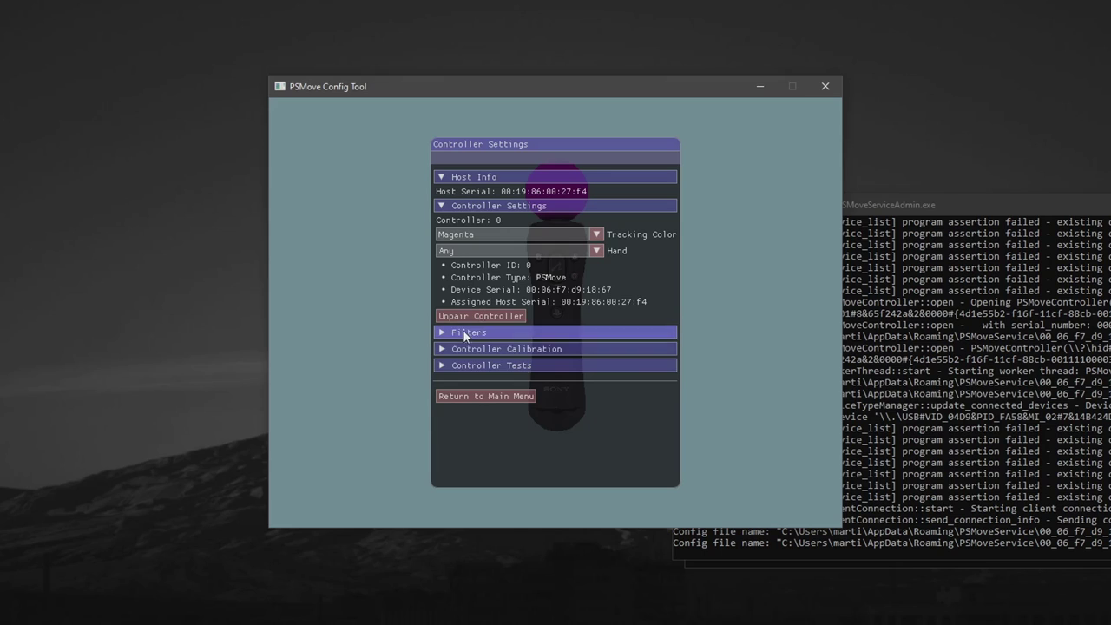
In the controller's Filters, set the Position Filter to PassThru and keep the Orientation Filter on ComplementaryMARG
left_click(463, 331)
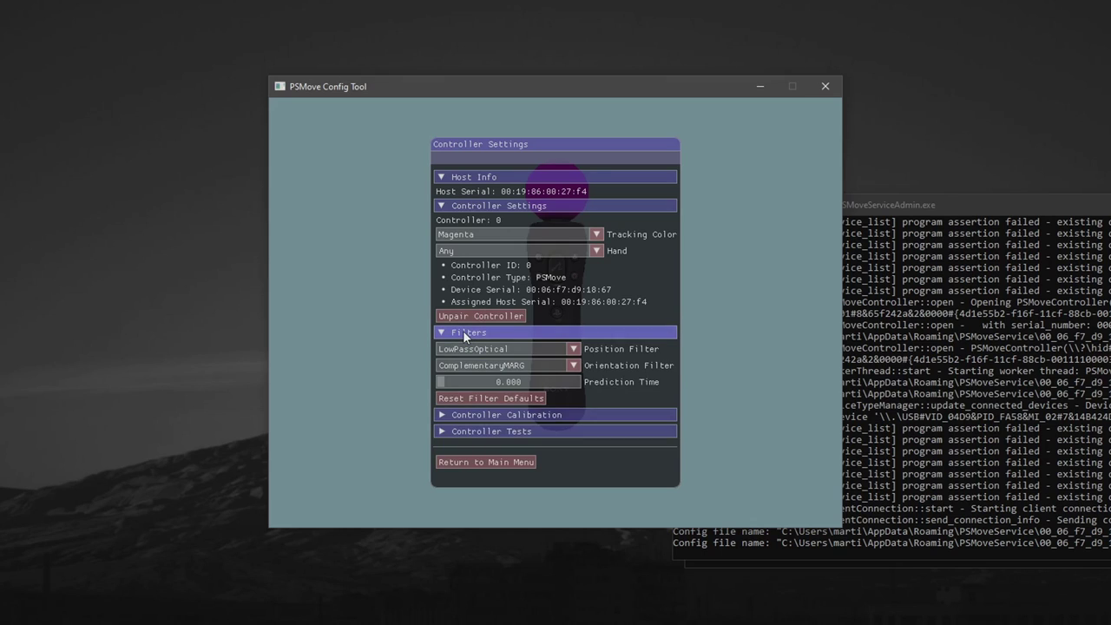
left_click(573, 352)
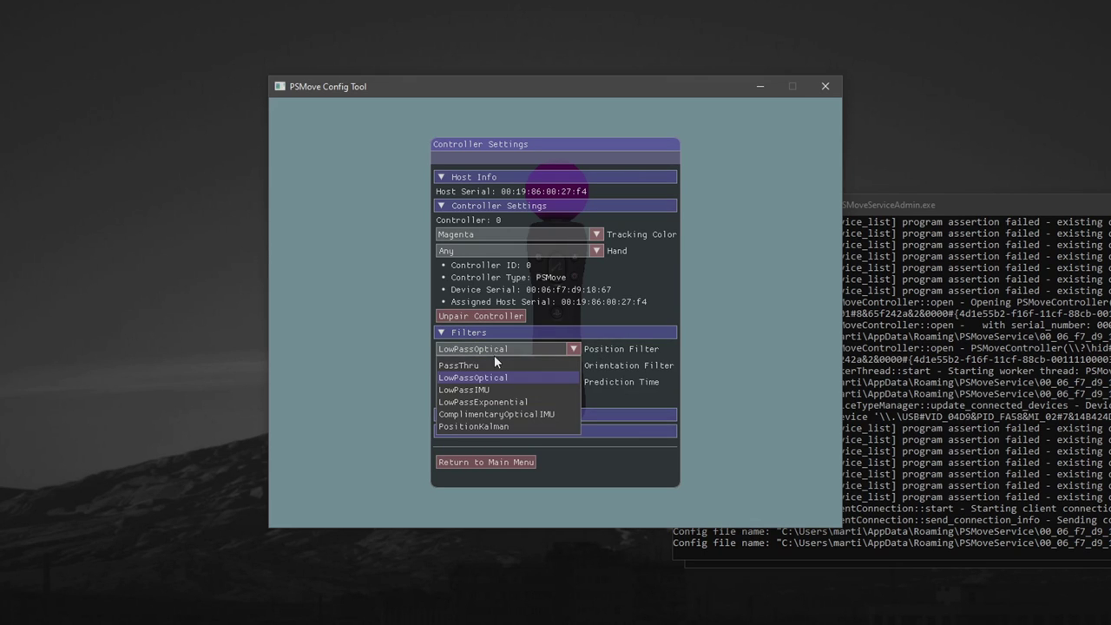
left_click(480, 364)
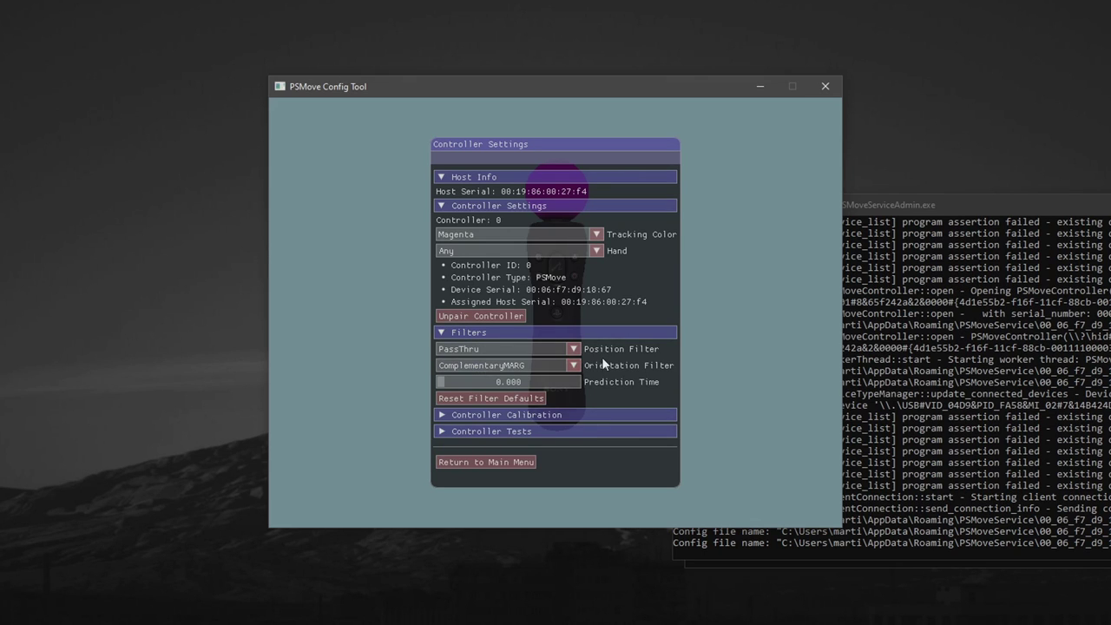
left_click(574, 366)
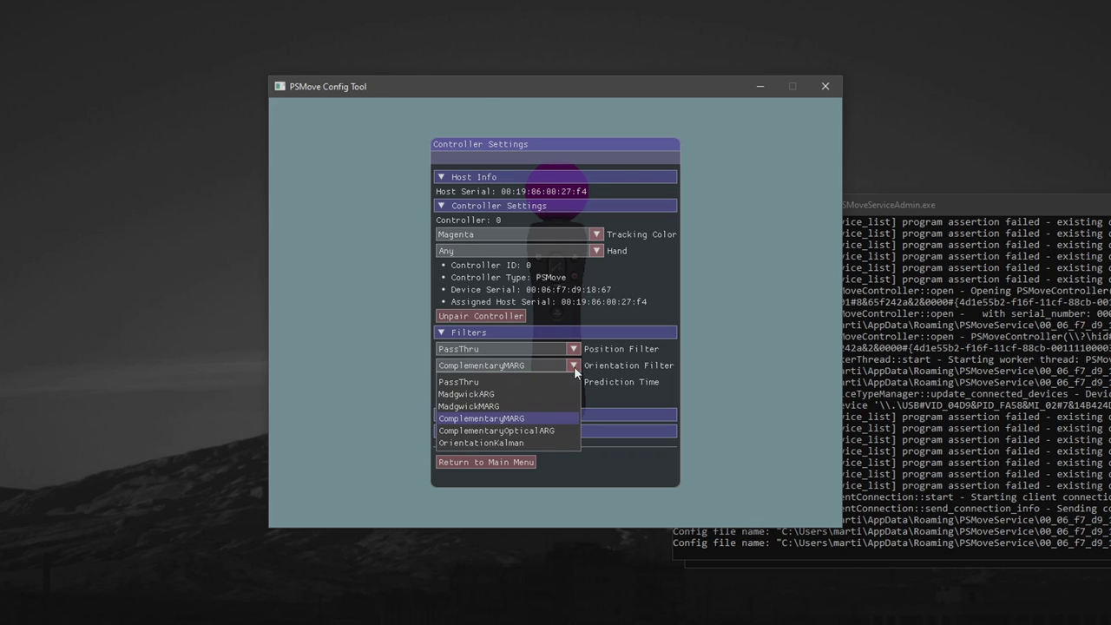
left_click(480, 420)
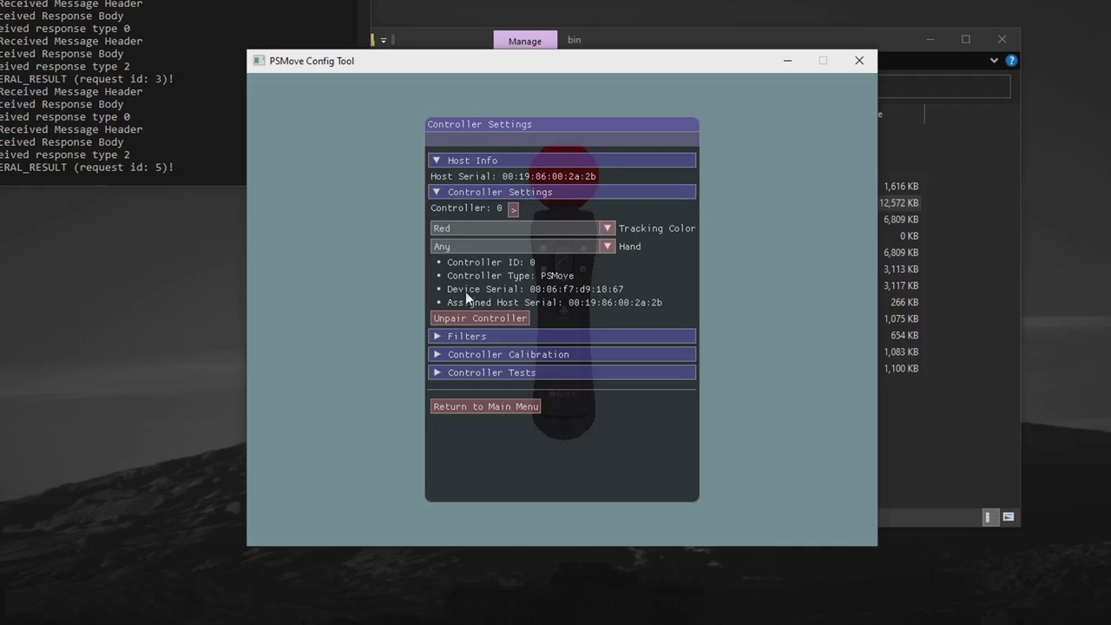
Calibrate the magnetometer of controller 0 by rotating it in all directions, and accept the orientation test
left_click(443, 354)
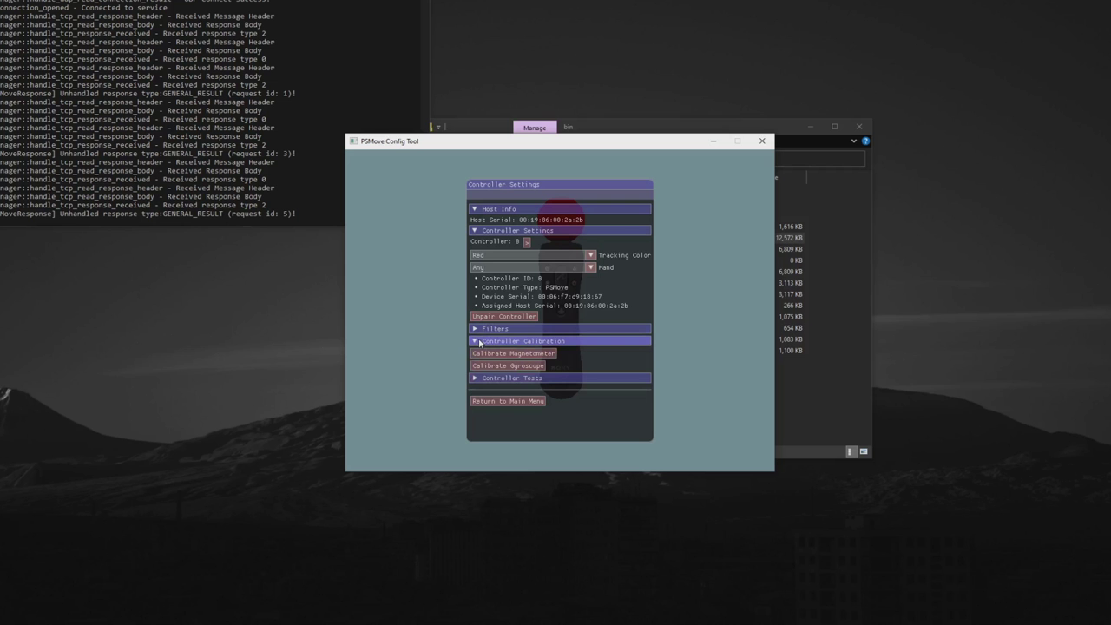
left_click(491, 354)
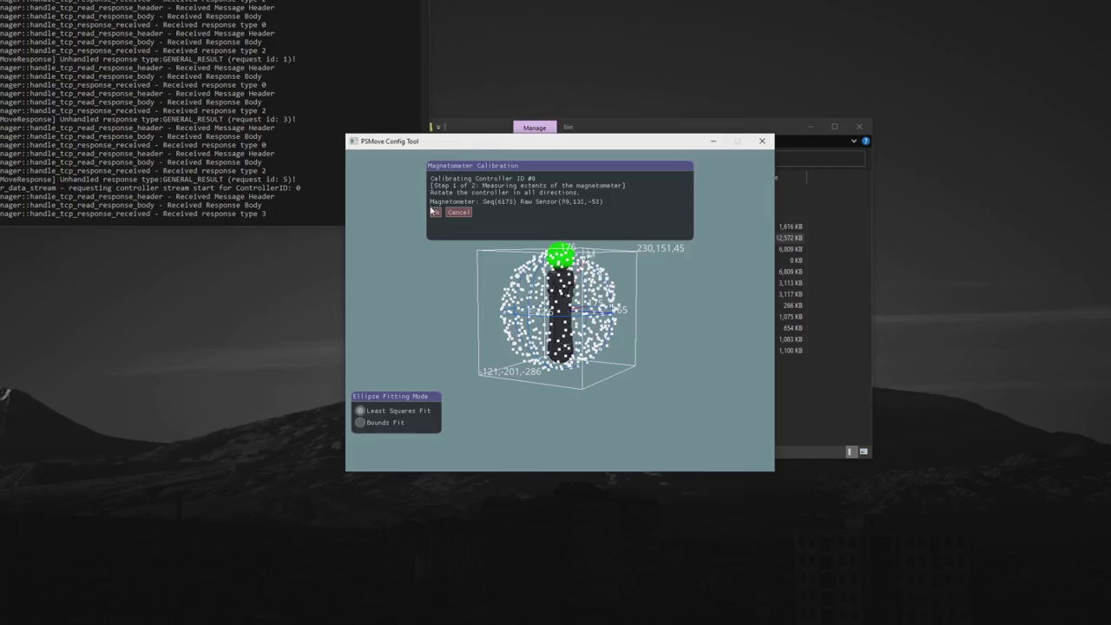
left_click(434, 212)
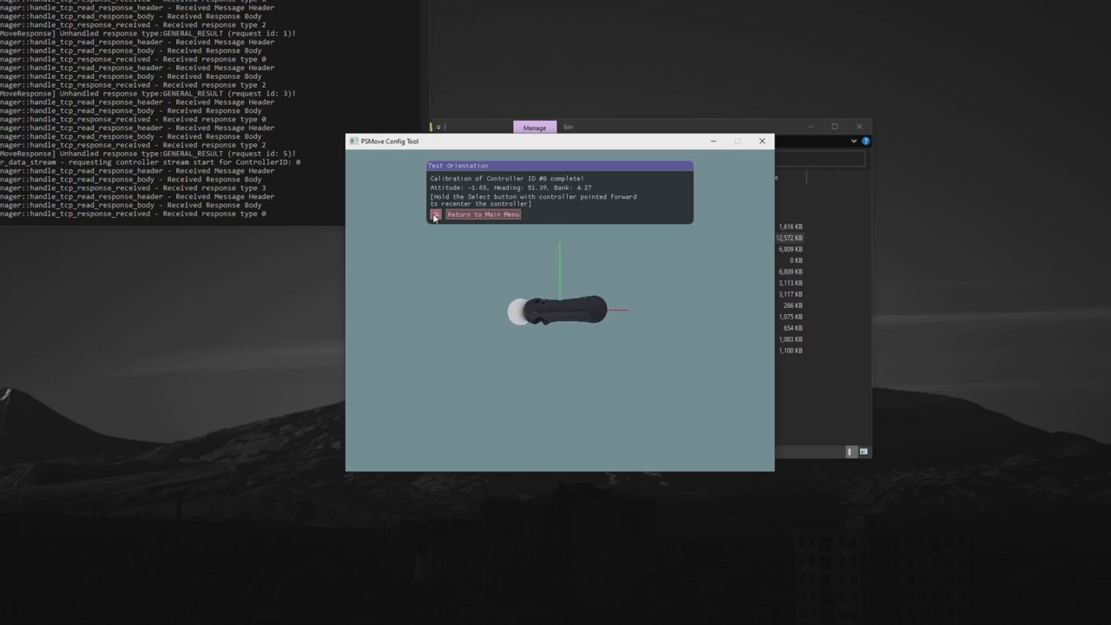
left_click(437, 213)
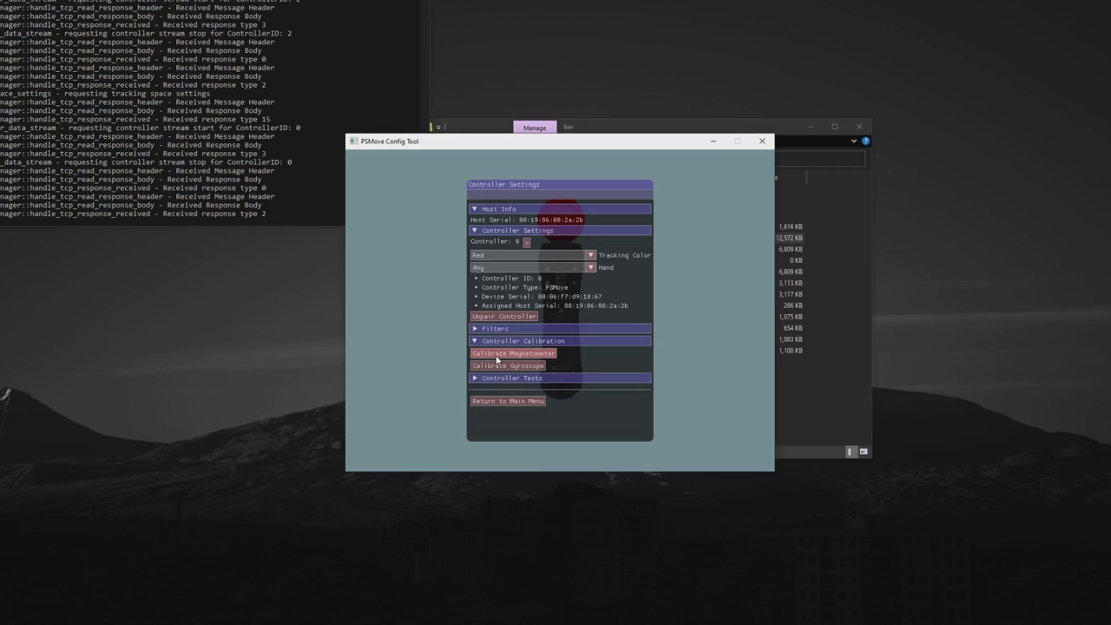
Calibrate the gyroscope of controller 0, accept the orientation test, and repeat the gyroscope calibration for the other controllers
left_click(501, 369)
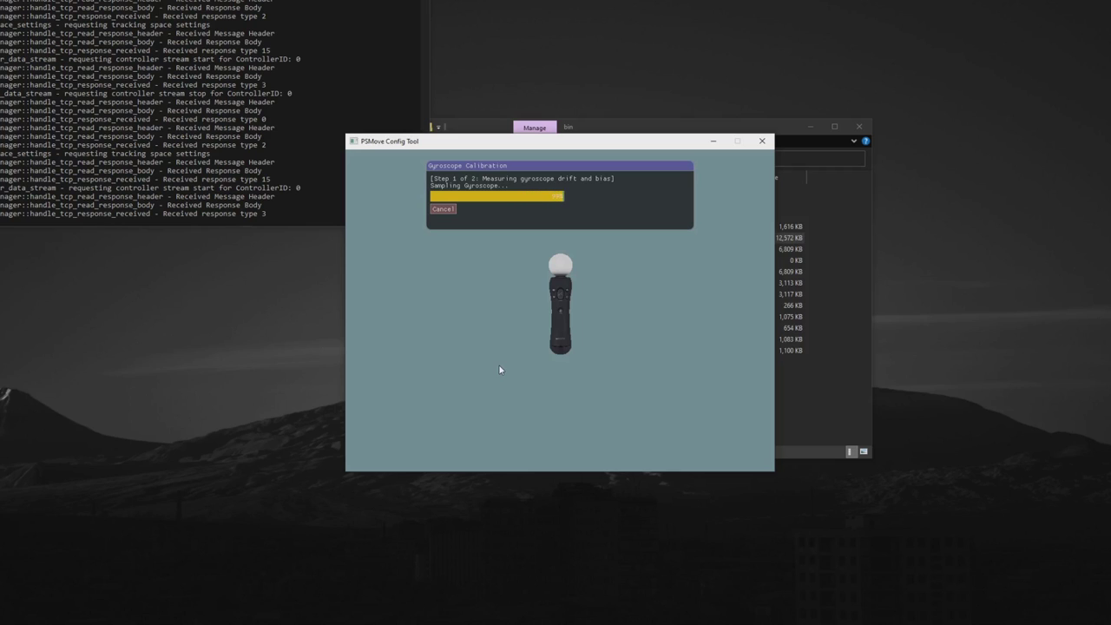
left_click(435, 196)
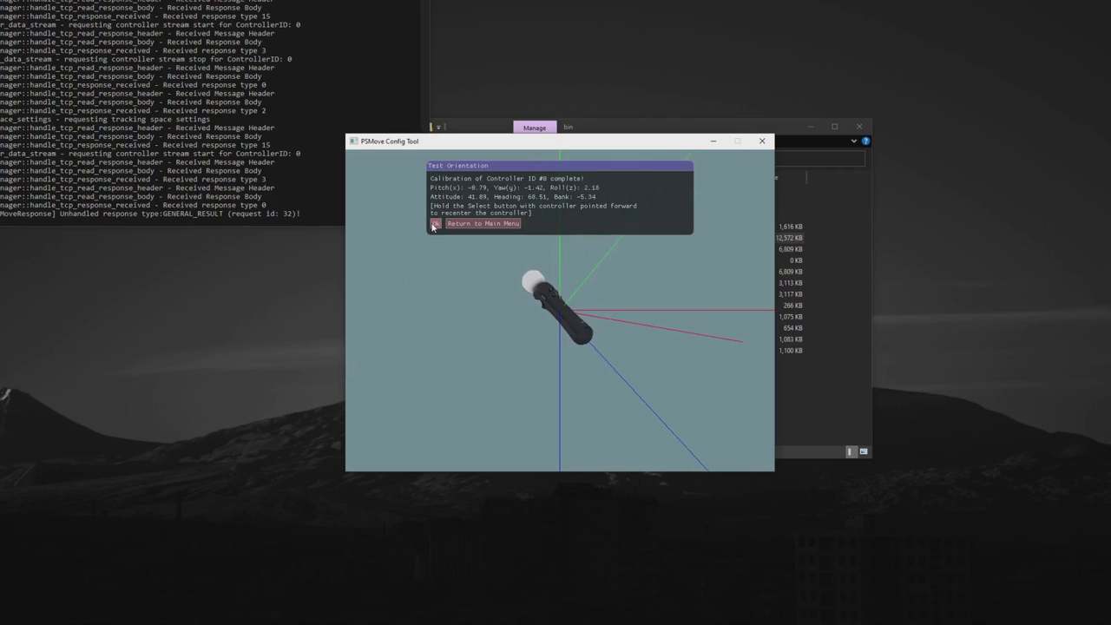
left_click(435, 224)
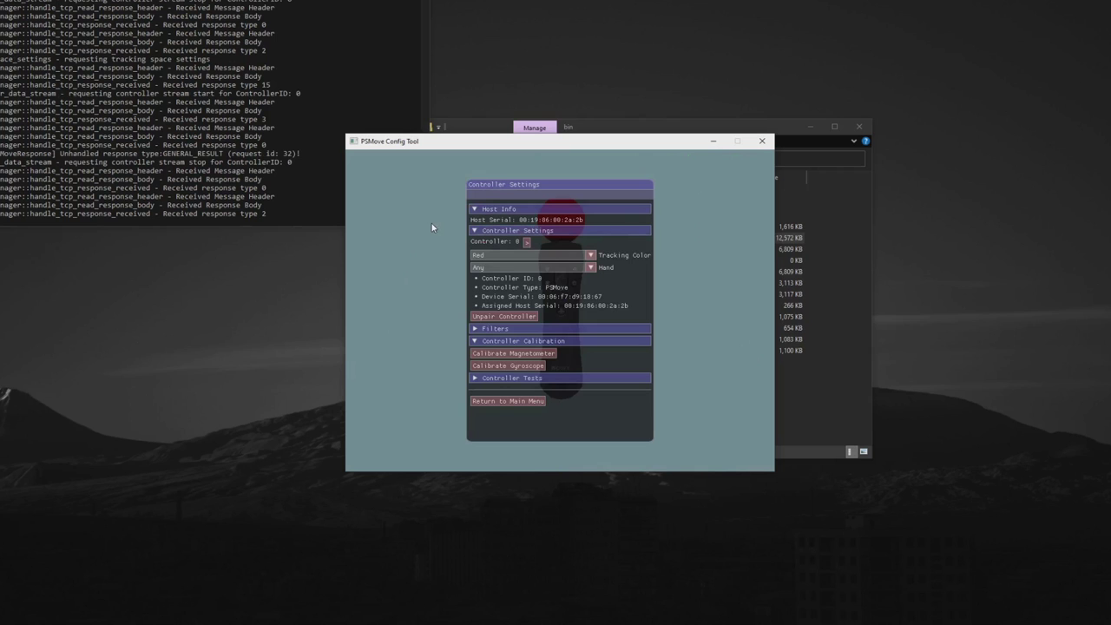
left_click(493, 365)
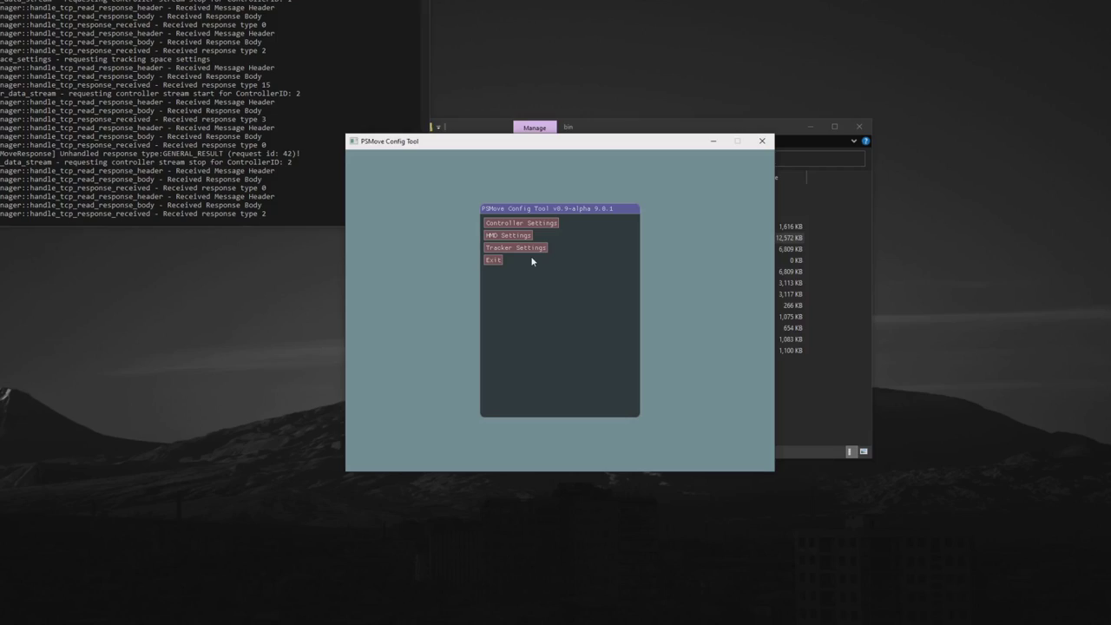
Open tracking color calibration for the red controller on tracker 0 and set the FOV Setting to Blue Dot
left_click(531, 252)
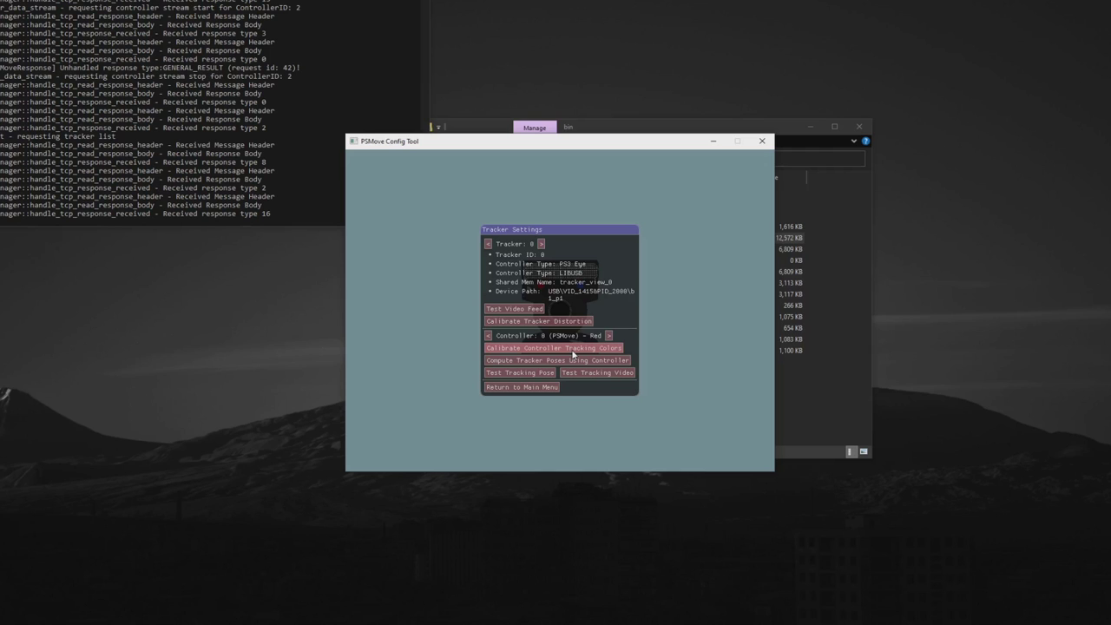
left_click(573, 349)
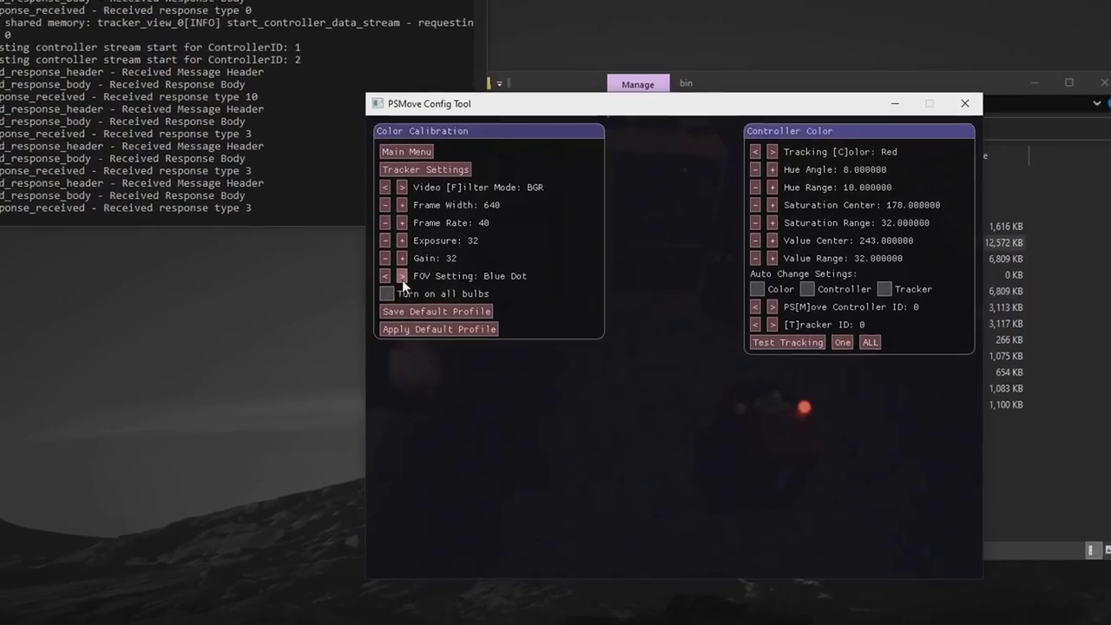
left_click(370, 260)
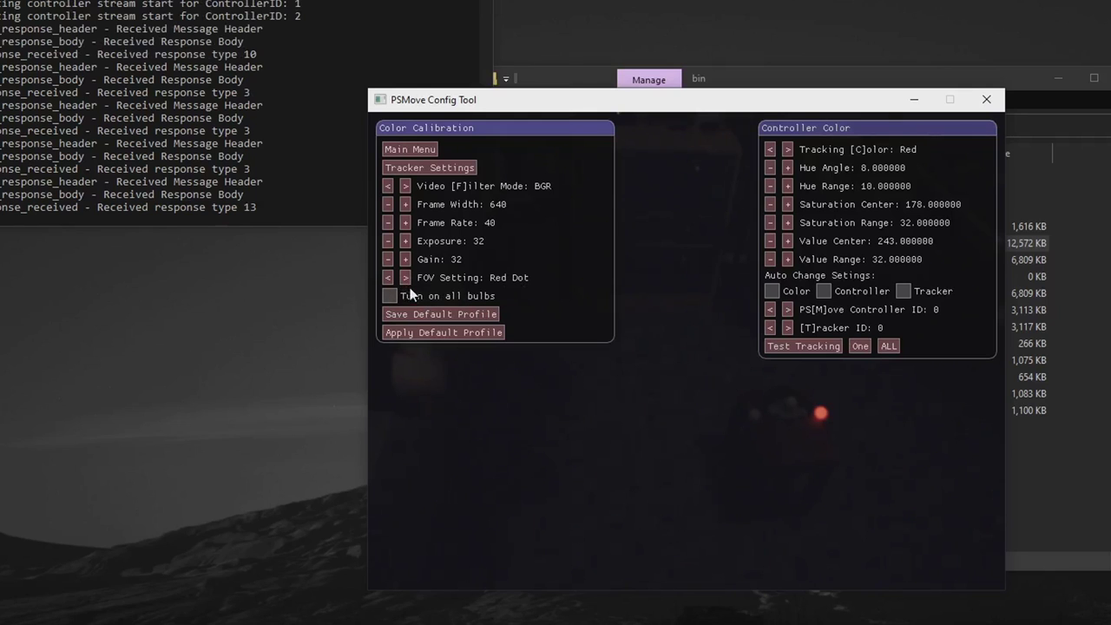
left_click(405, 277)
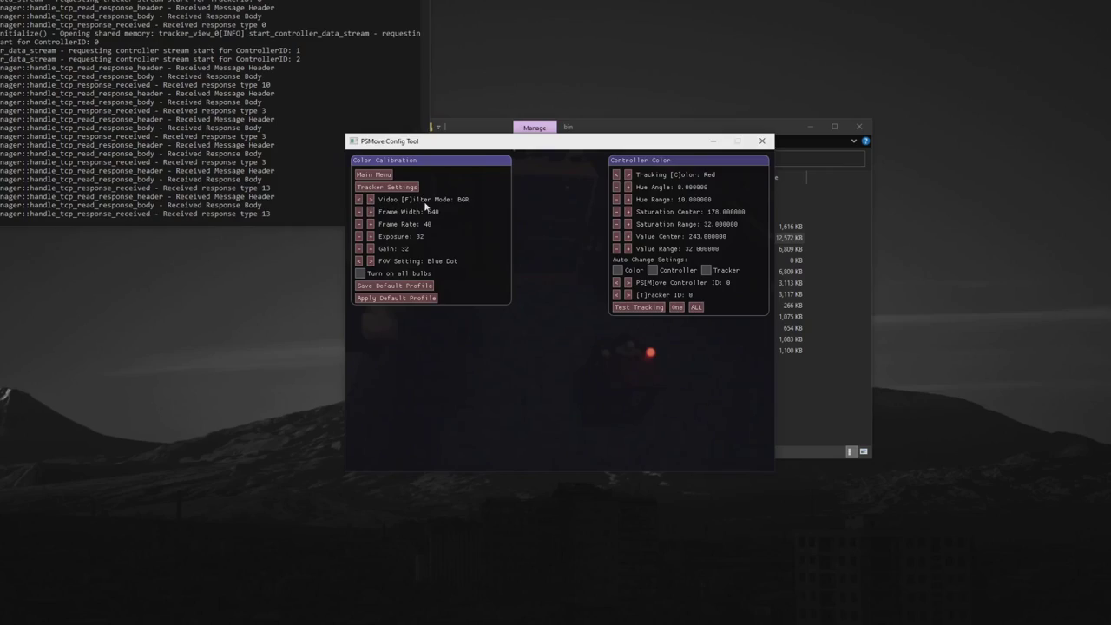
Sample the red bulb's color in the BGR view, check it in Masked mode and return to Tracker Settings
left_click(370, 201)
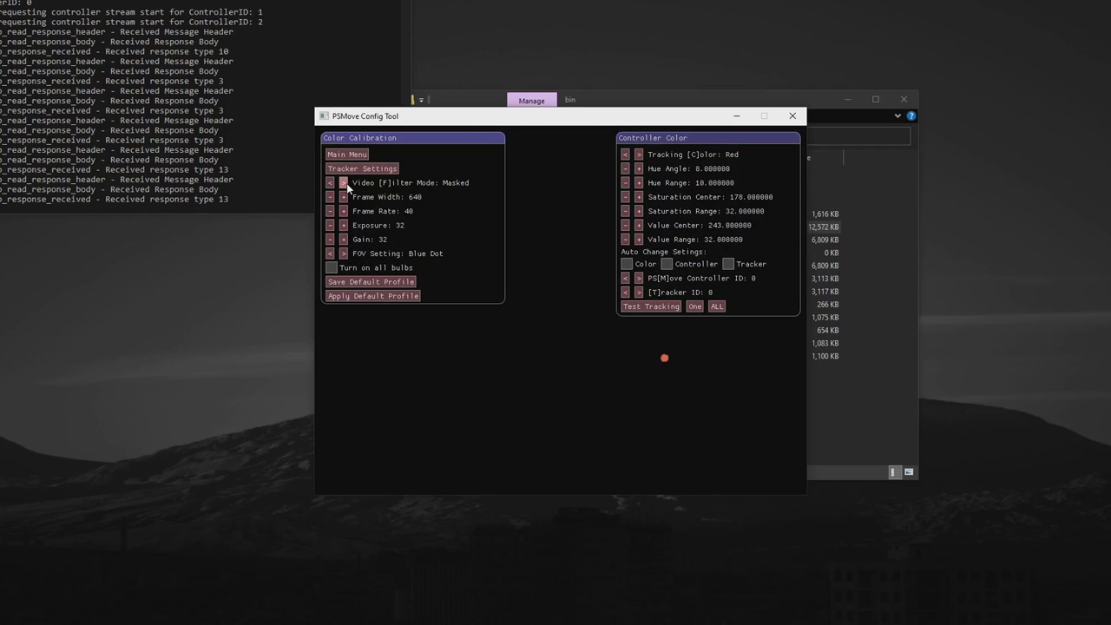
left_click(343, 182)
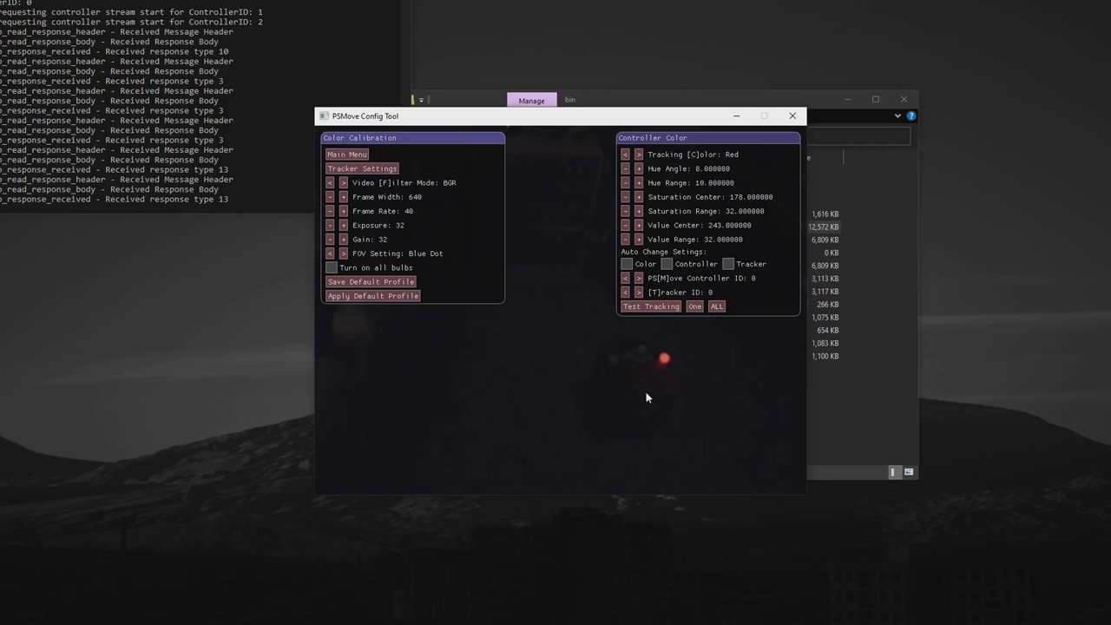
left_click(665, 358)
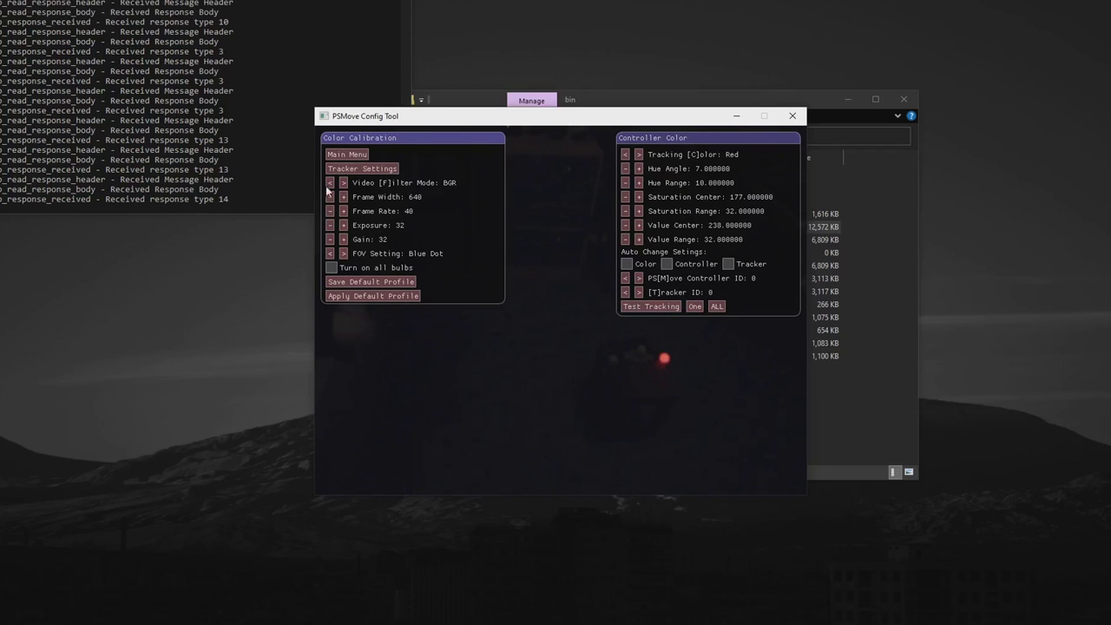
left_click(344, 184)
left_click(344, 184)
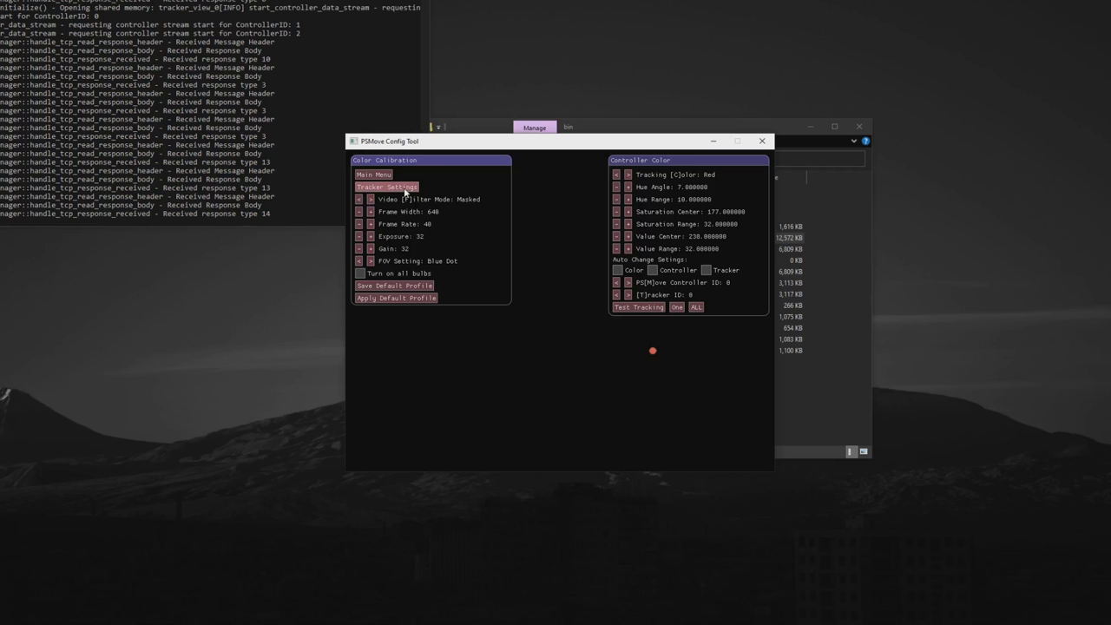
left_click(387, 187)
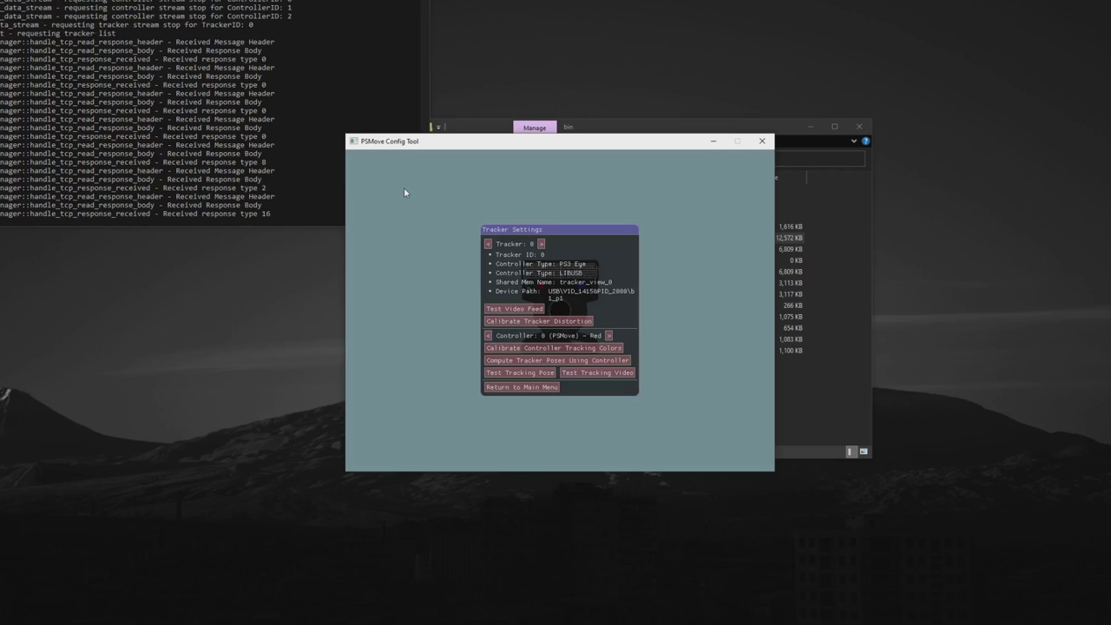
Calibrate the tracking colors of the blue controller 1 and green controller 2 on tracker 0
left_click(607, 348)
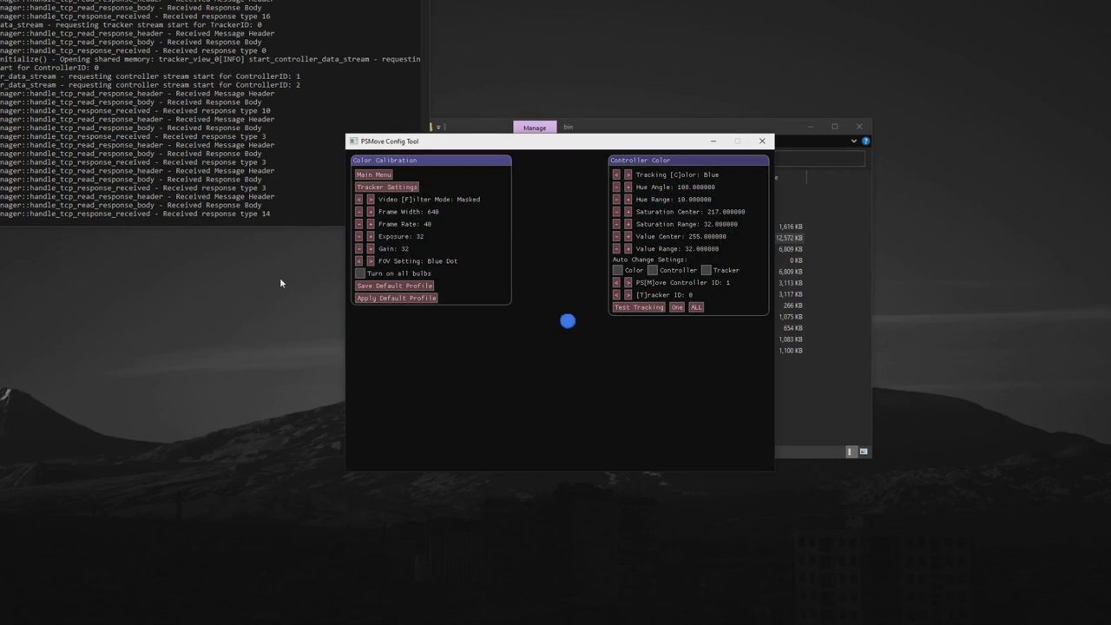
key("Escape")
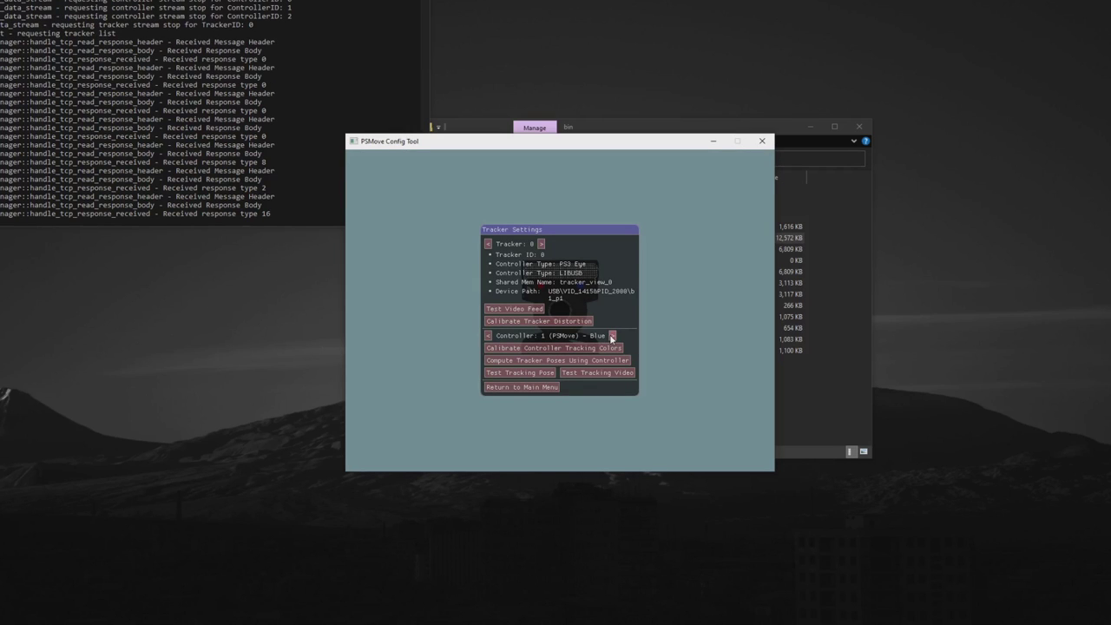
left_click(582, 347)
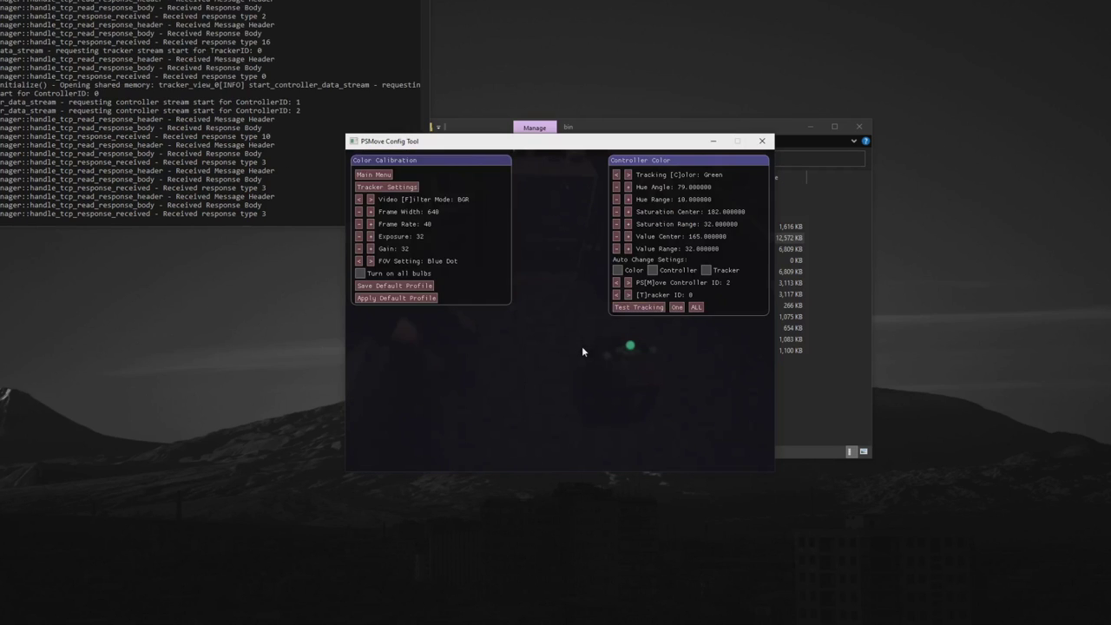
left_click(402, 188)
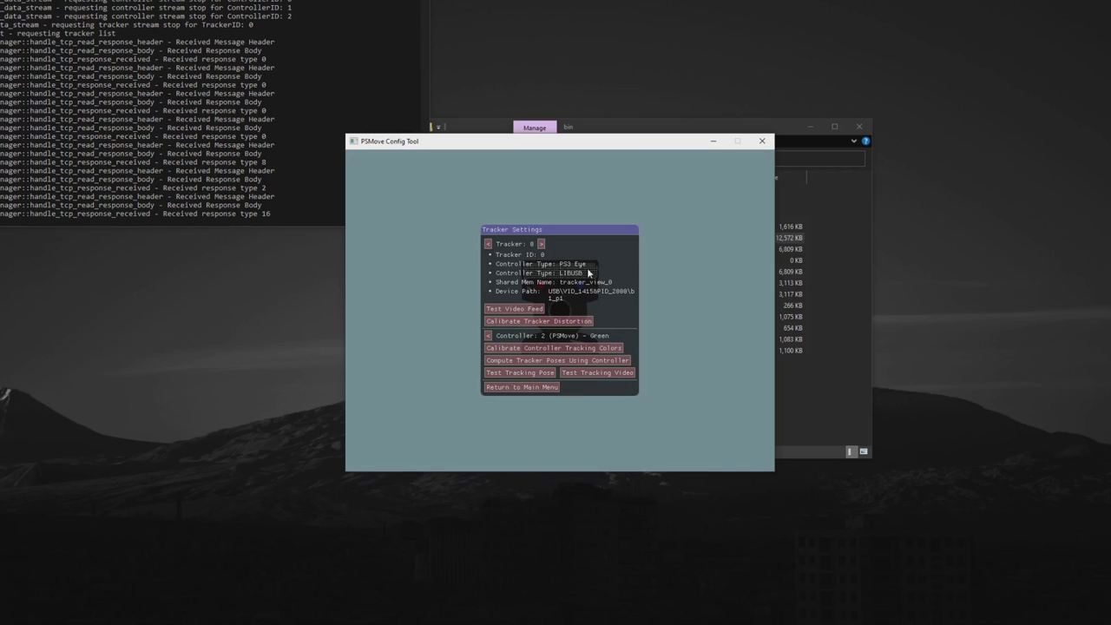
Calibrate the tracking colors of the green, red and blue controllers on tracker 1
left_click(555, 347)
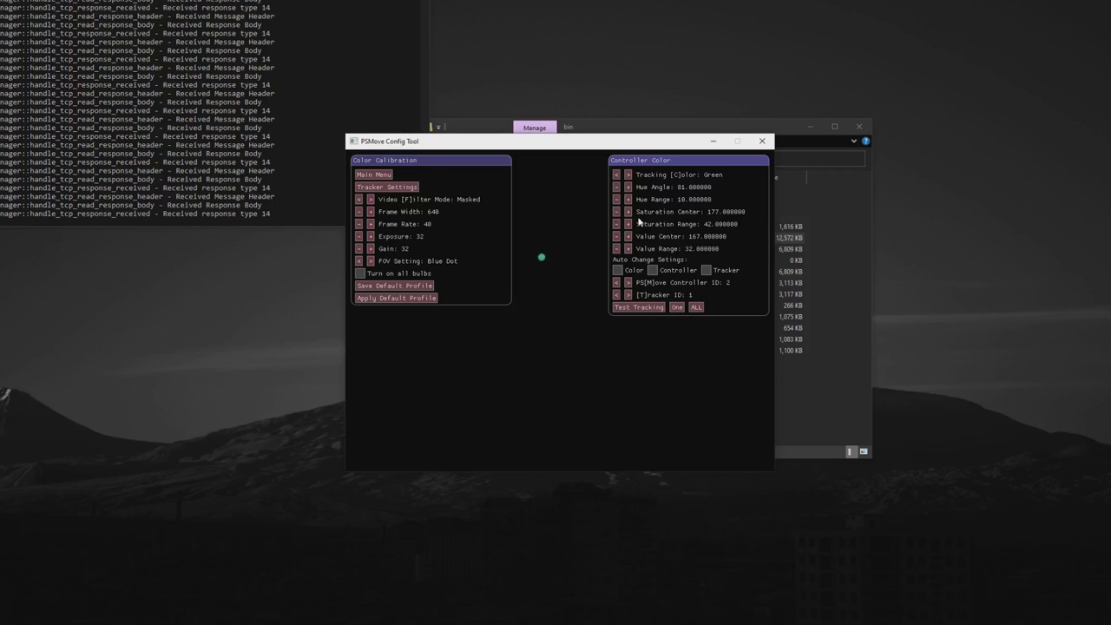
key("m")
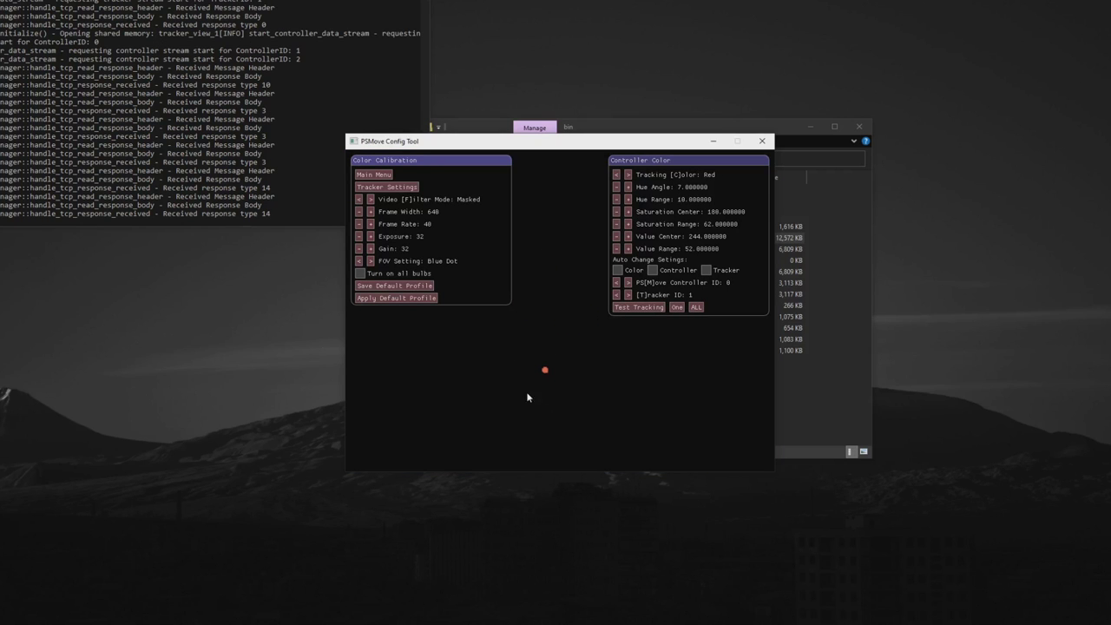
left_click(388, 188)
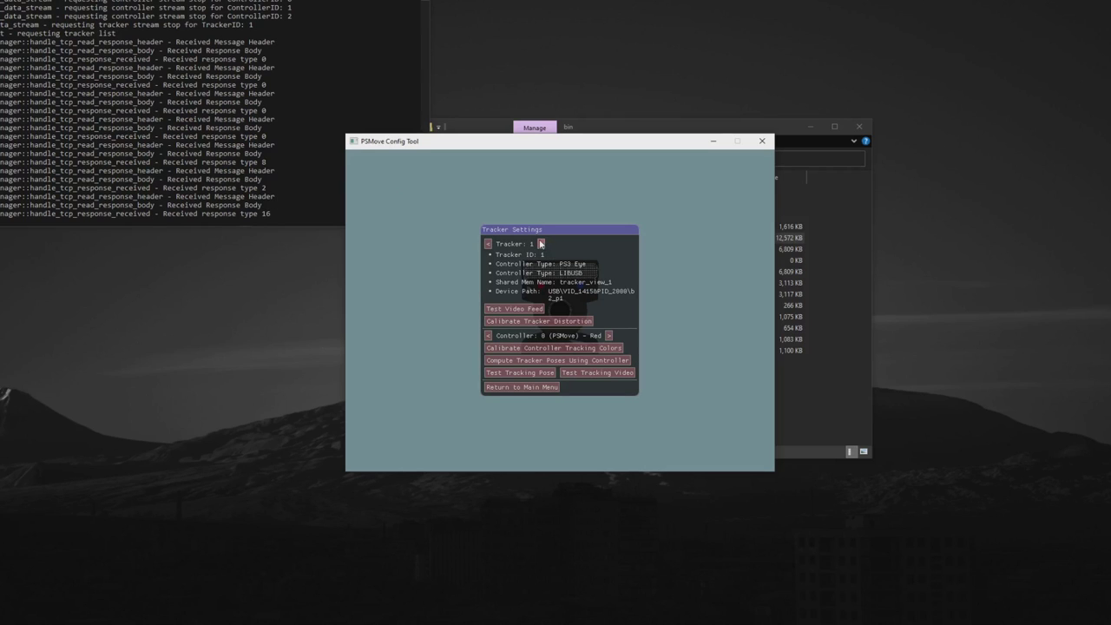
left_click(553, 347)
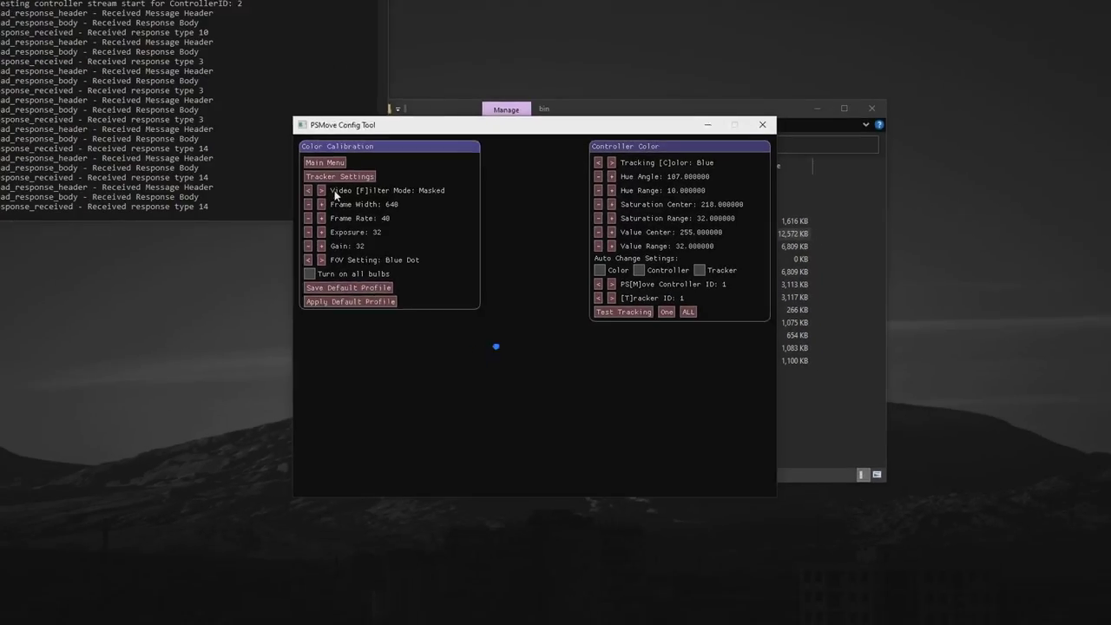
left_click(222, 153)
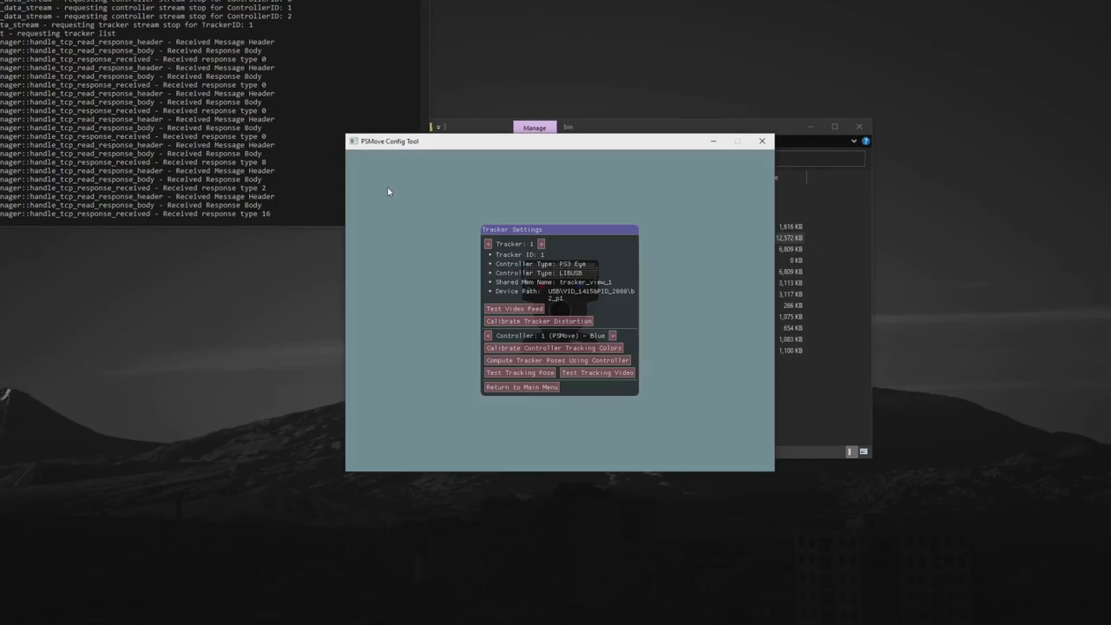
left_click(502, 348)
Start Compute Tracker Poses Using Controller, verify that trackers 0 to 3 see the tracking origin and confirm the views
left_click(573, 360)
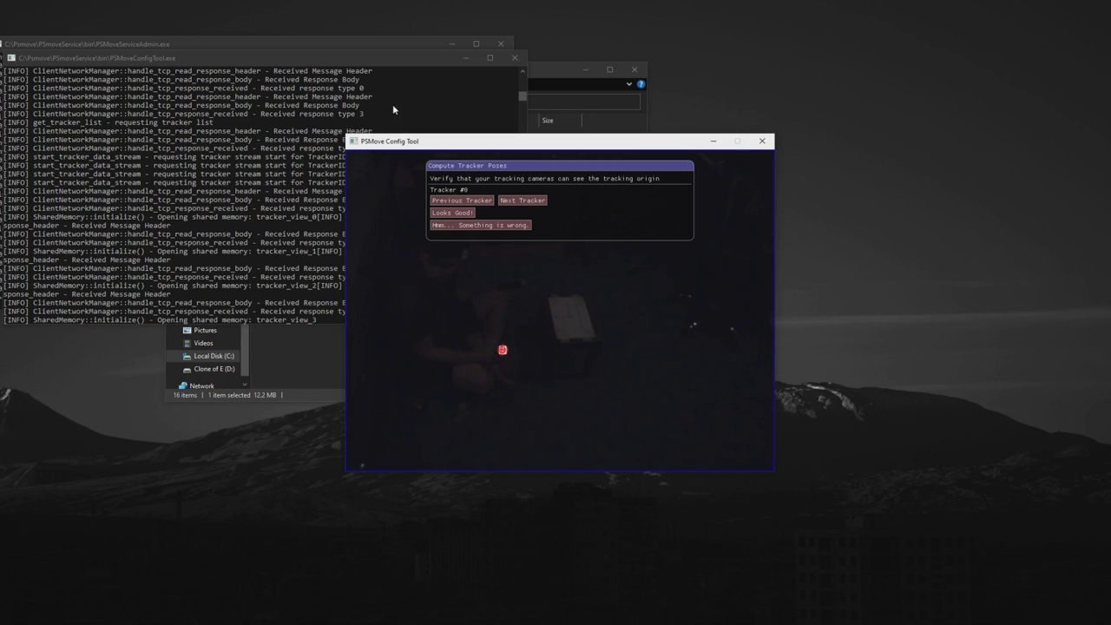
left_click(532, 205)
left_click(532, 205)
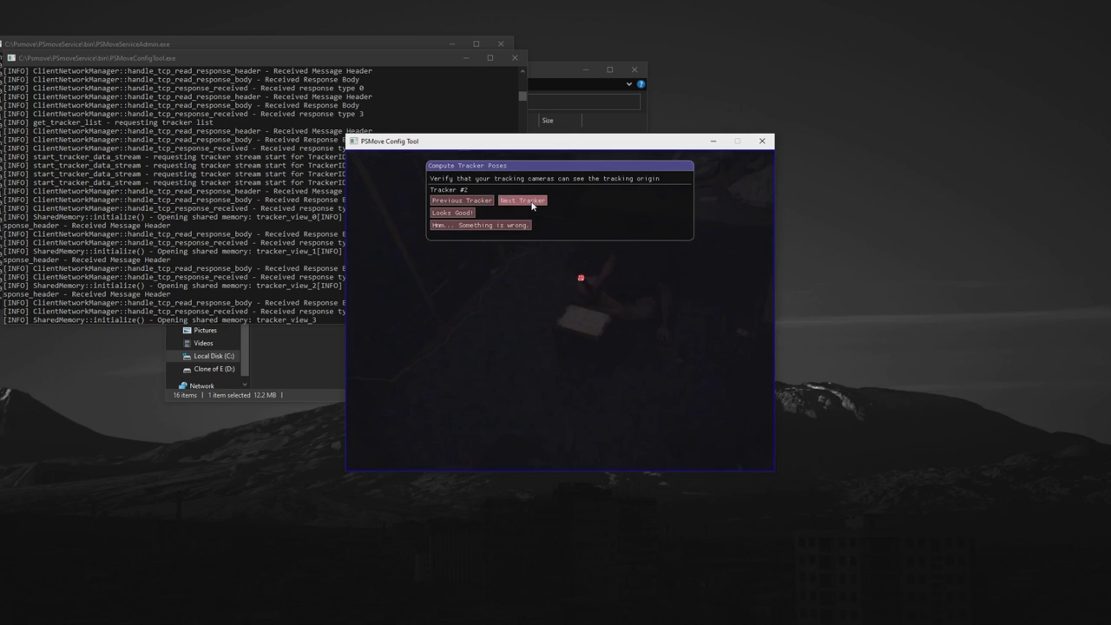
left_click(532, 205)
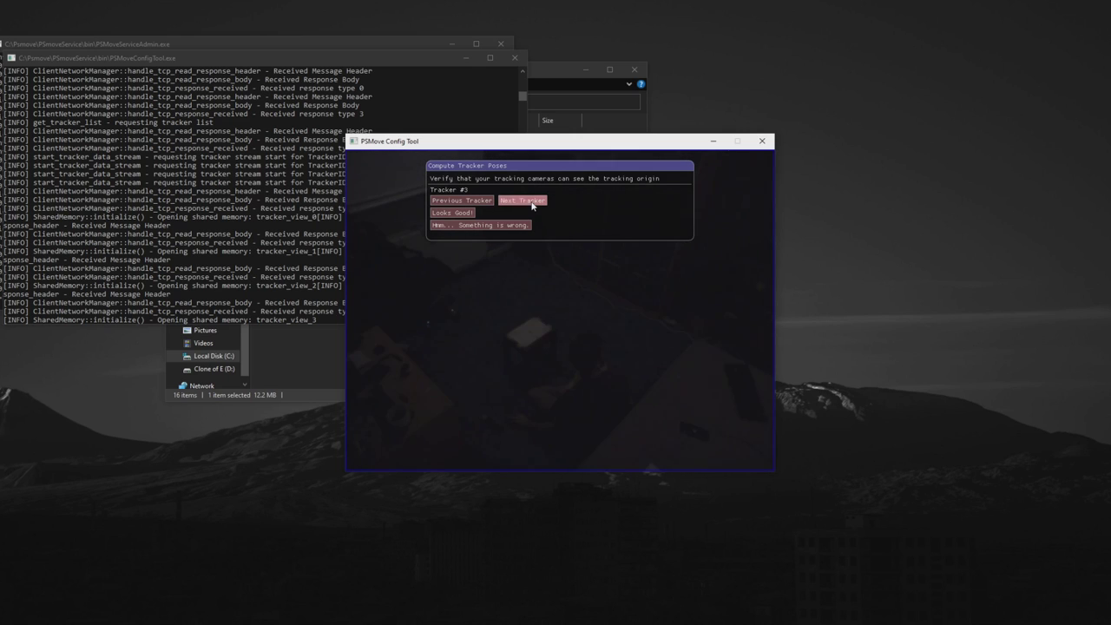
left_click(466, 215)
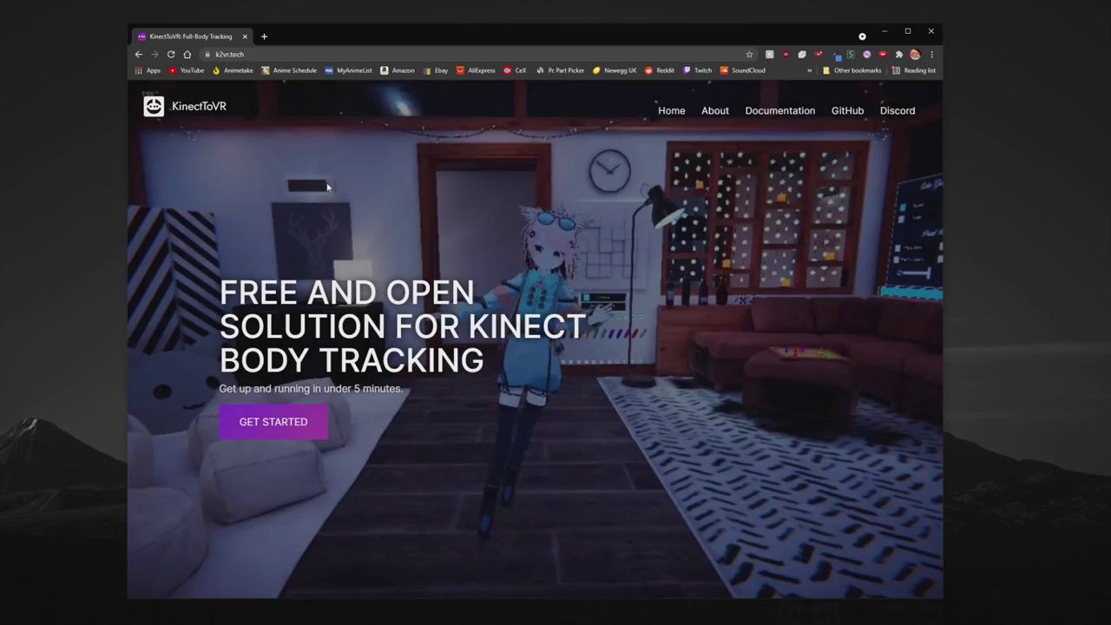
Go through the KinectToVR getting-started pages and download the K2EX installer 2.2.0
left_click(281, 431)
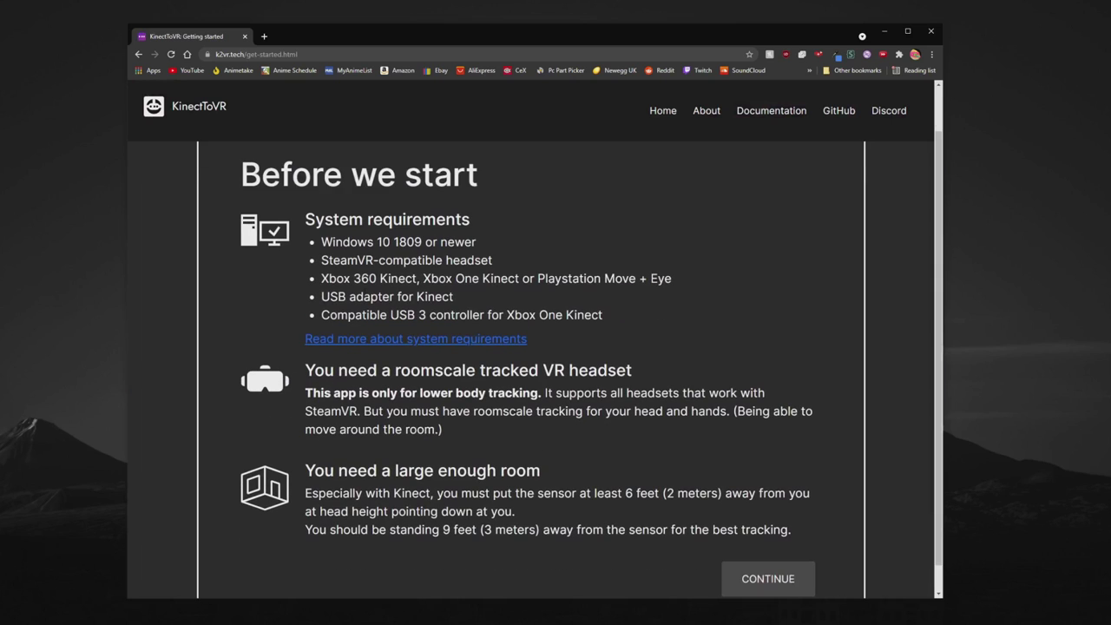
left_click(768, 578)
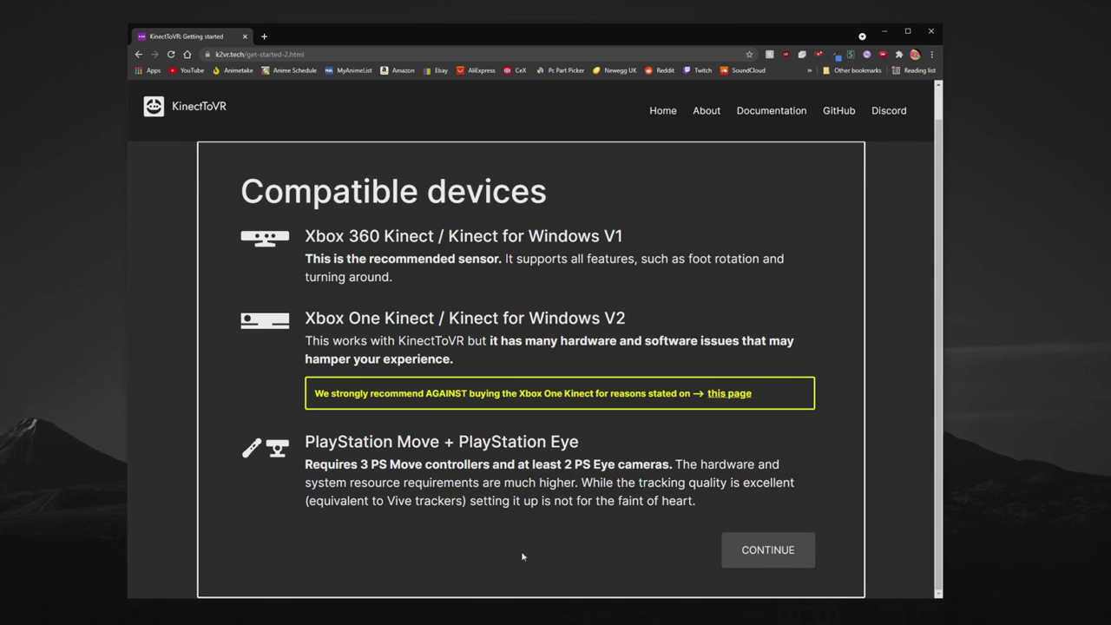
left_click(744, 551)
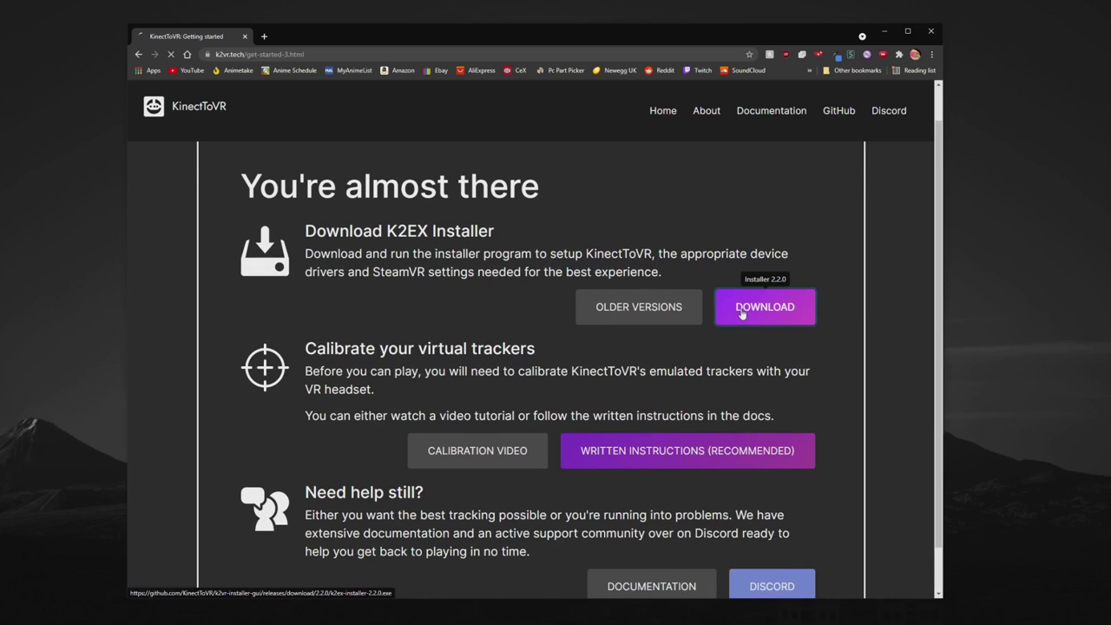
left_click(741, 309)
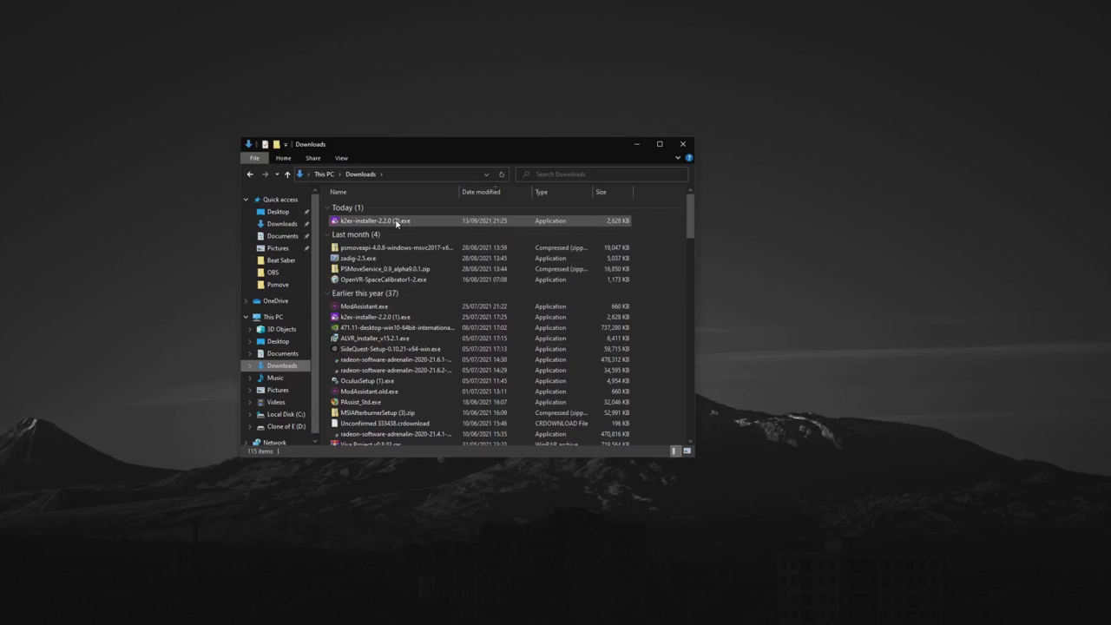
Run the downloaded k2ex-installer-2.2.0 (2).exe despite the SmartScreen block and minimize the Downloads window
double_click(398, 221)
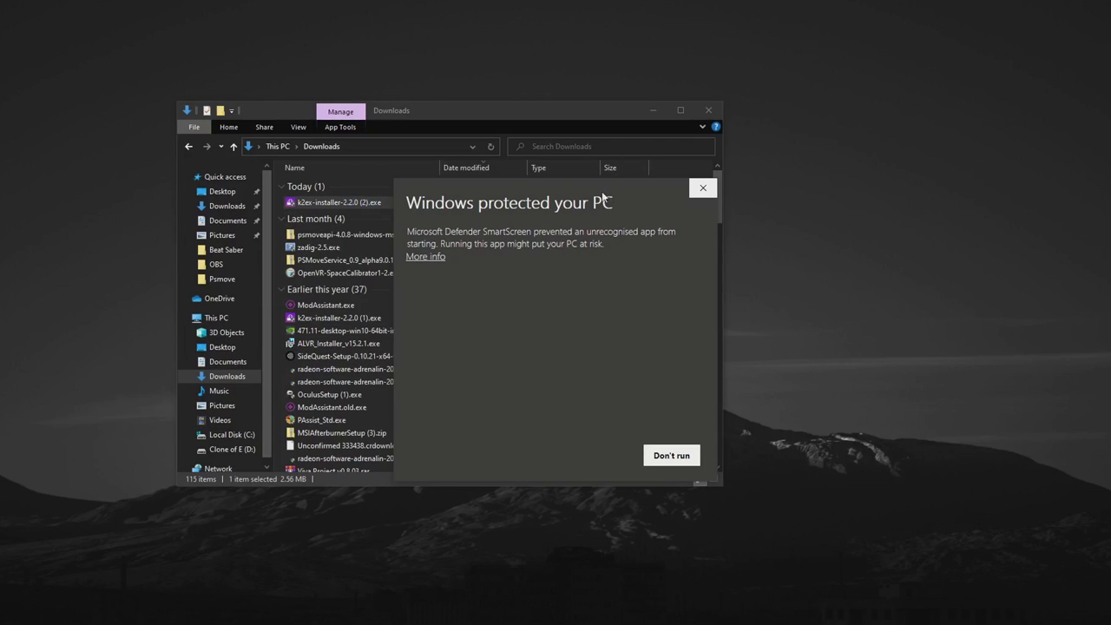
left_click(417, 257)
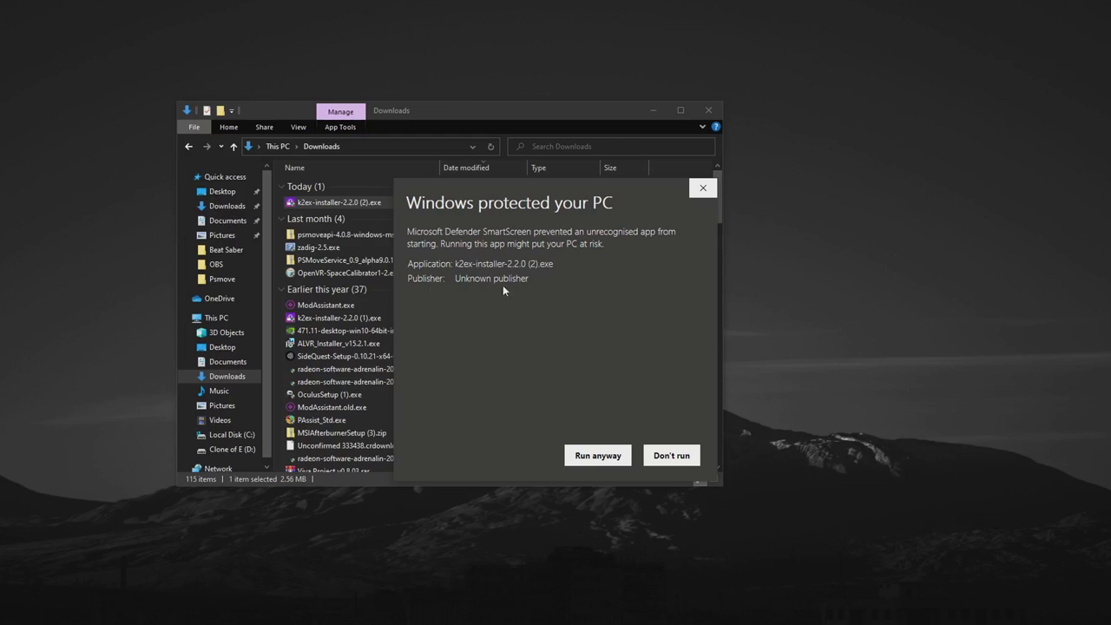
left_click(598, 455)
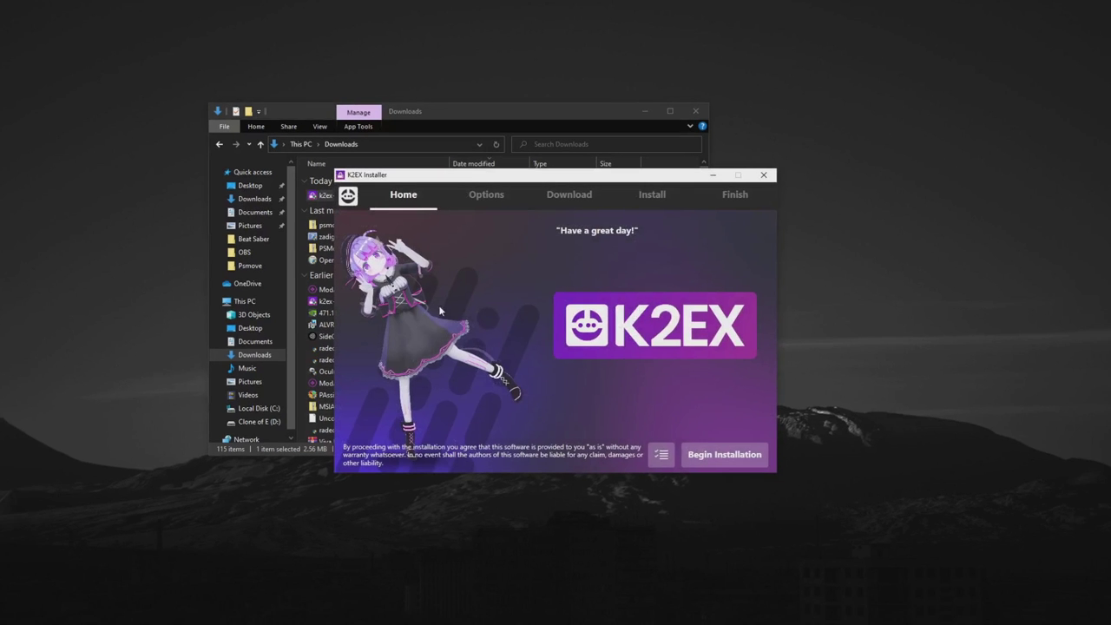
left_click(645, 111)
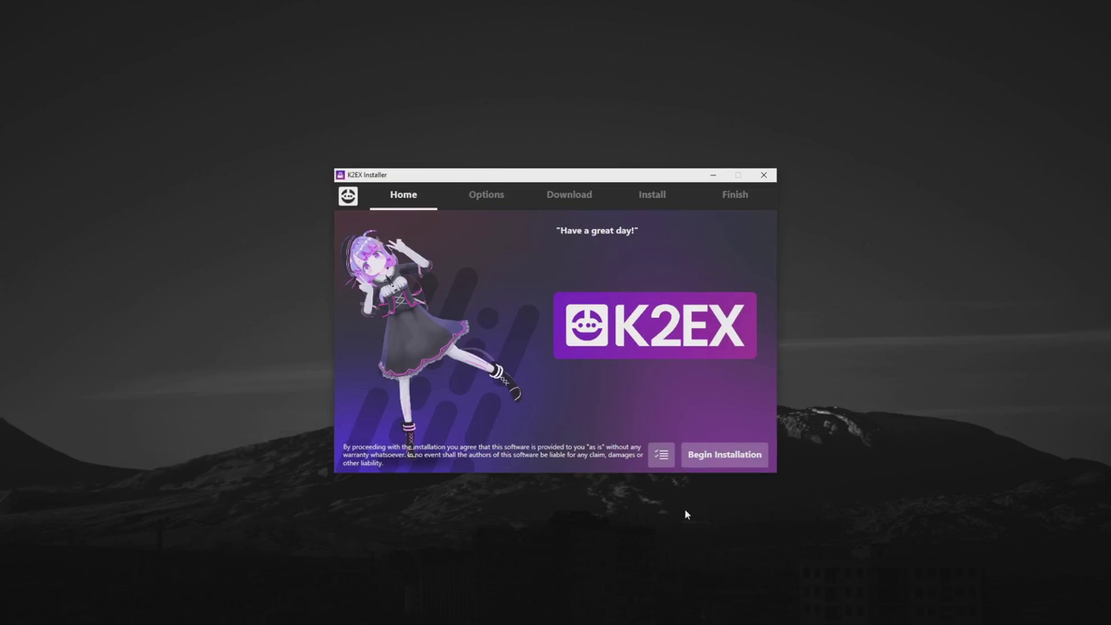
Install K2EX for PlayStation Move in C:\K2EX and complete the installation
left_click(696, 464)
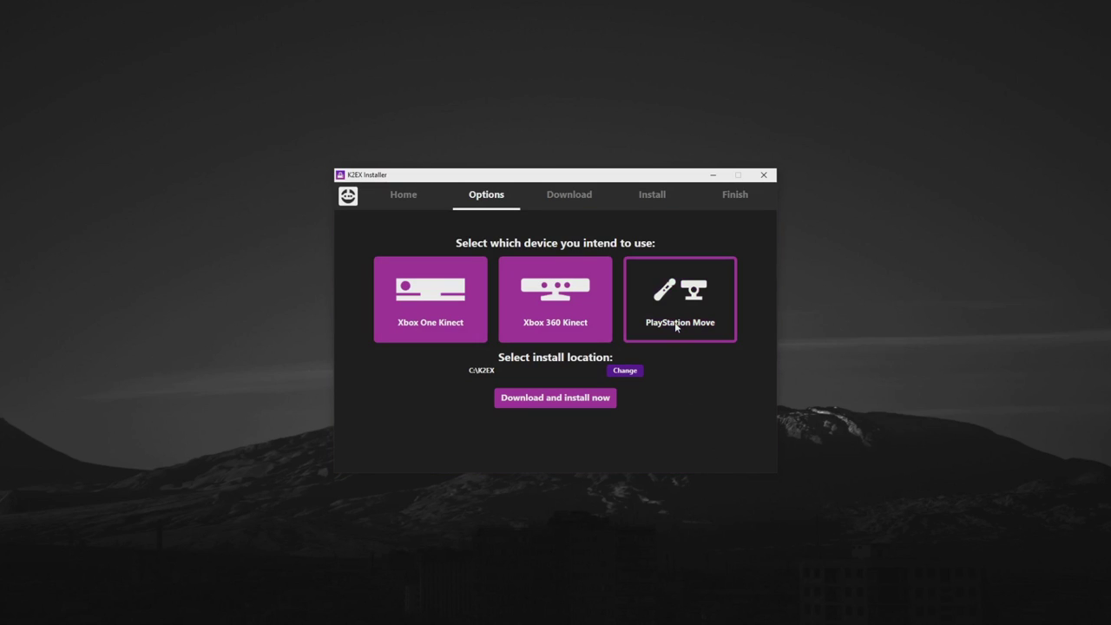
left_click(578, 399)
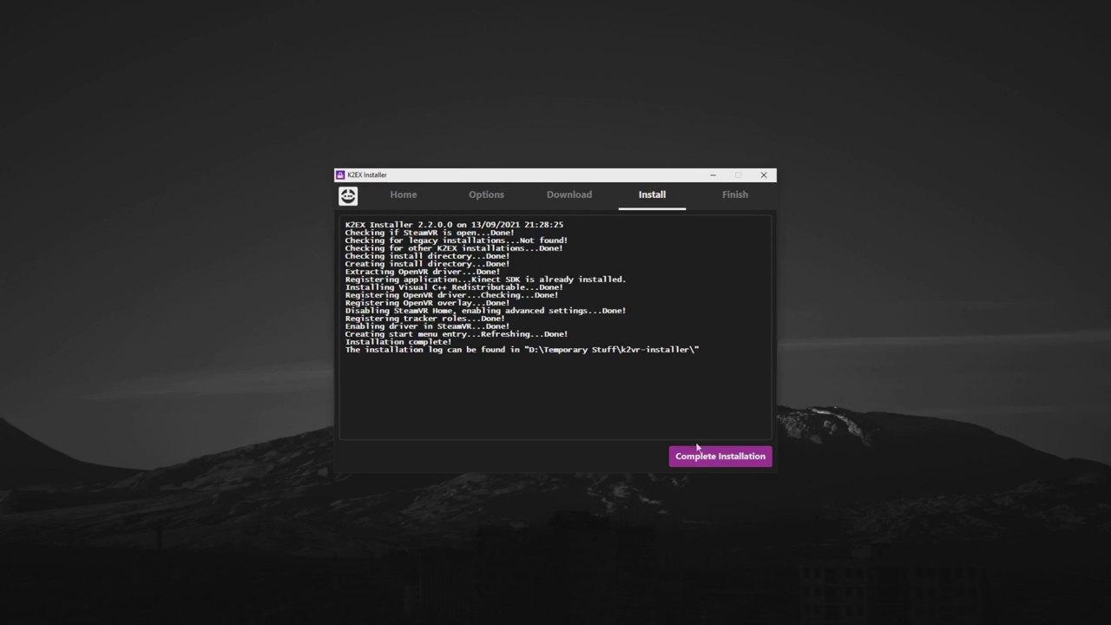
left_click(702, 455)
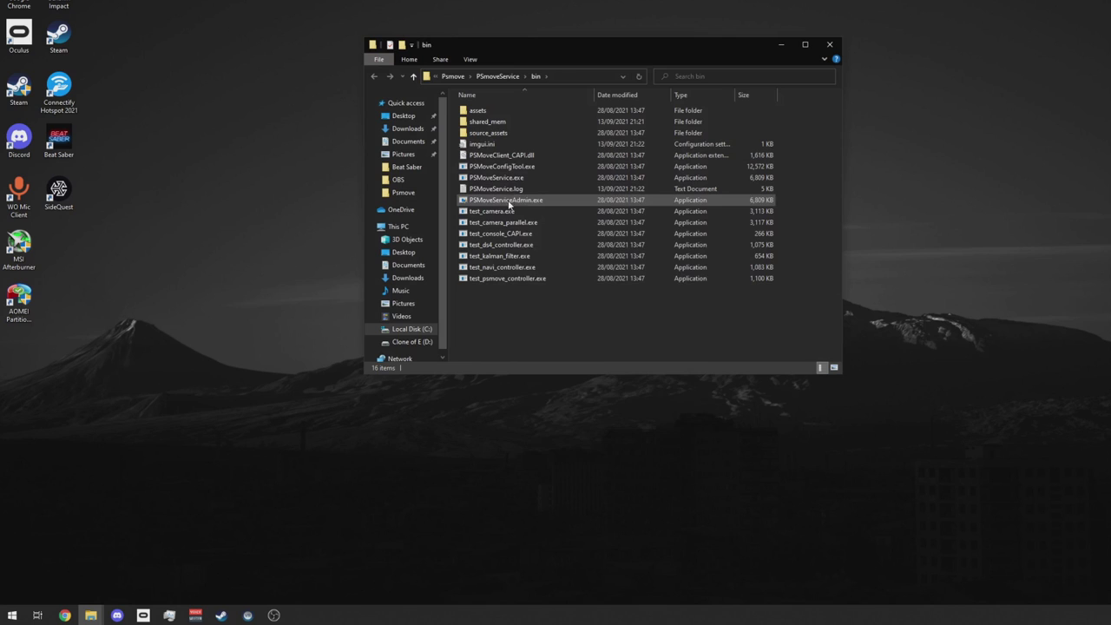
Pin PSMoveServiceAdmin.exe from the bin folder and the KinectToVR app to the taskbar
right_click(509, 204)
left_click(541, 363)
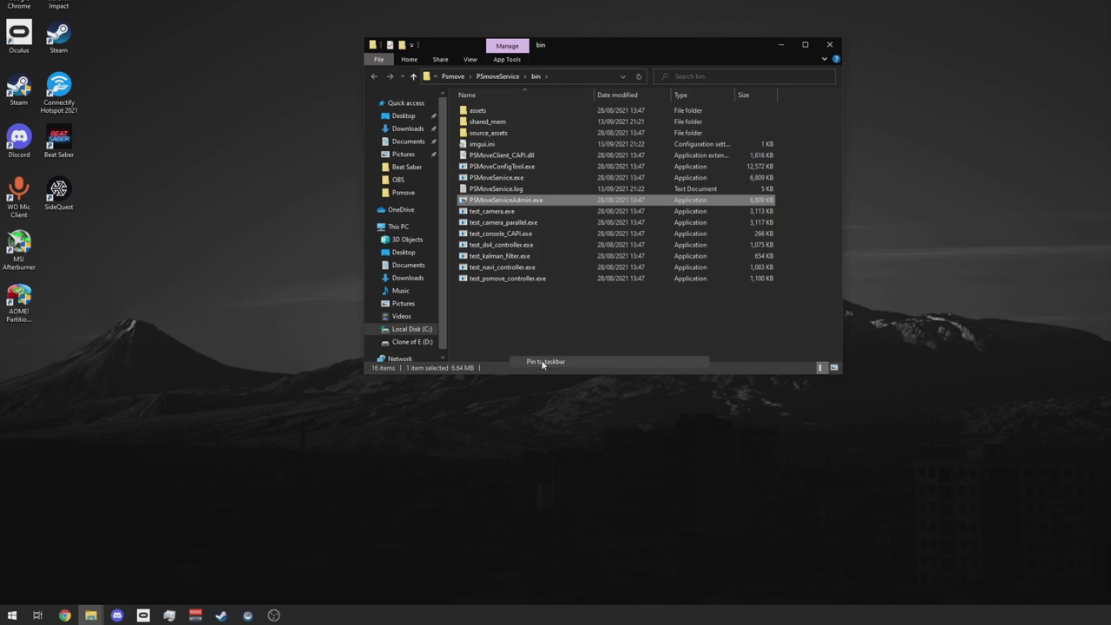
left_click(826, 44)
key("super")
type("Kine")
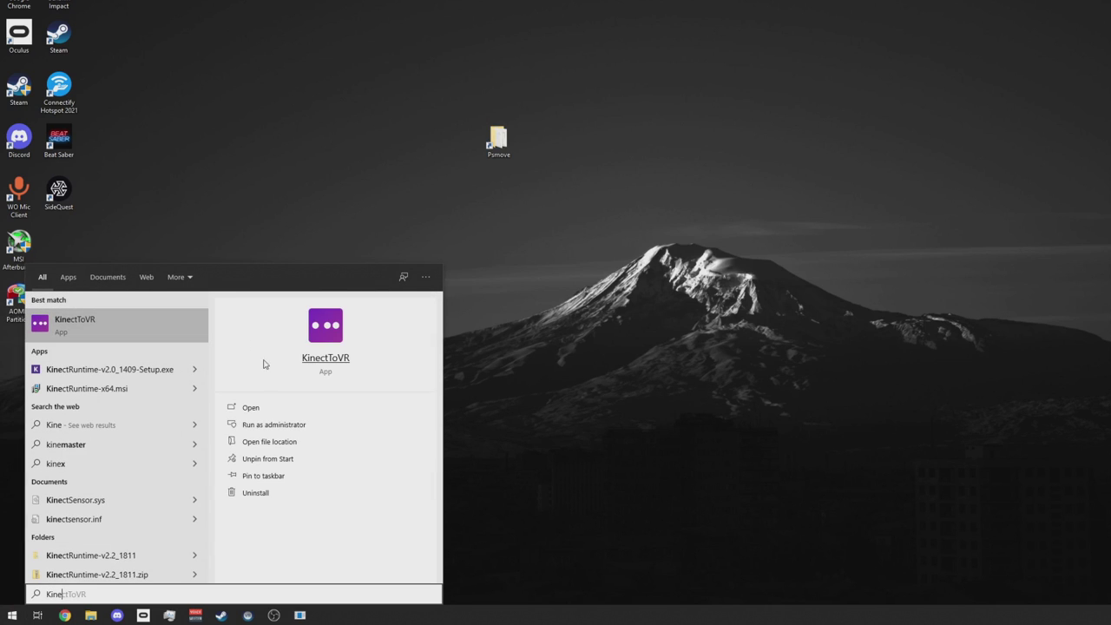
left_click(274, 474)
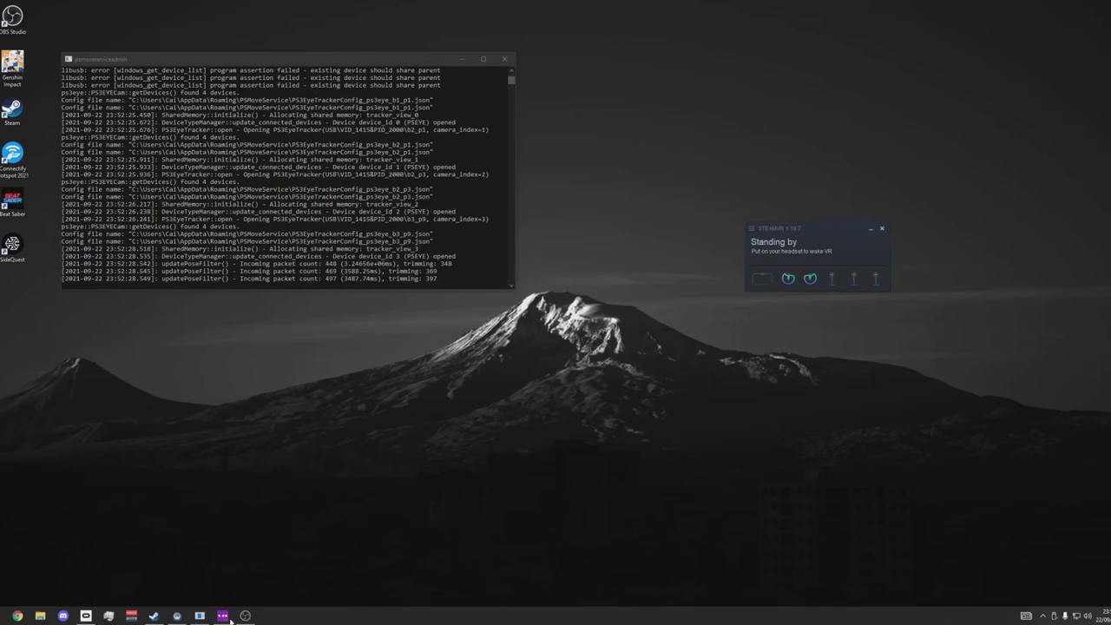
Switch to KinectToVR, spawn the body trackers and run the PS Move handler
left_click(224, 616)
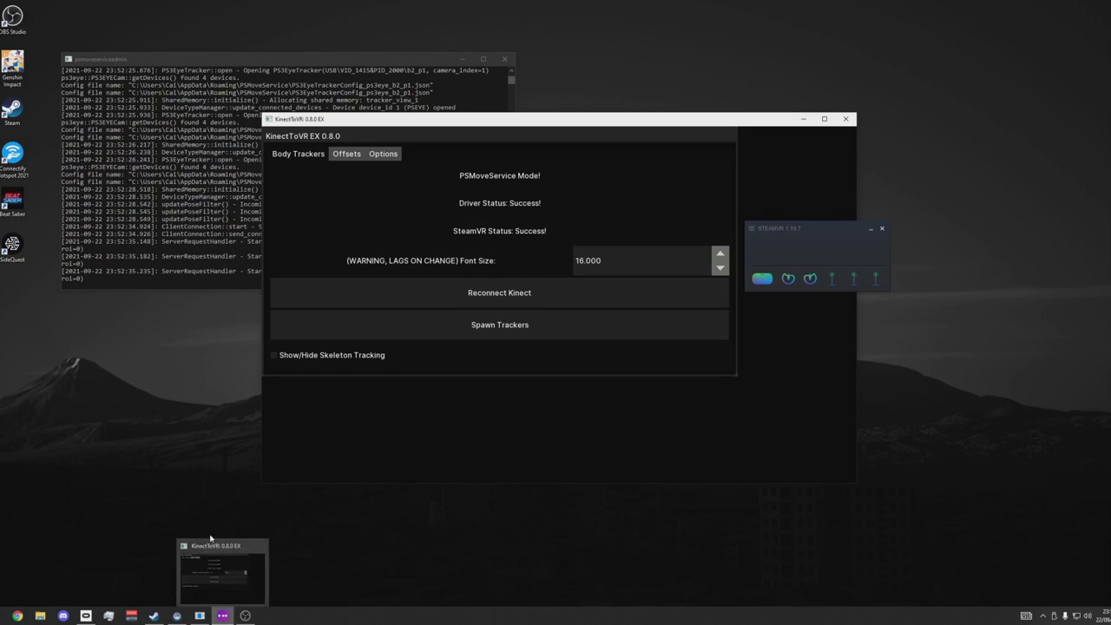
left_click(464, 332)
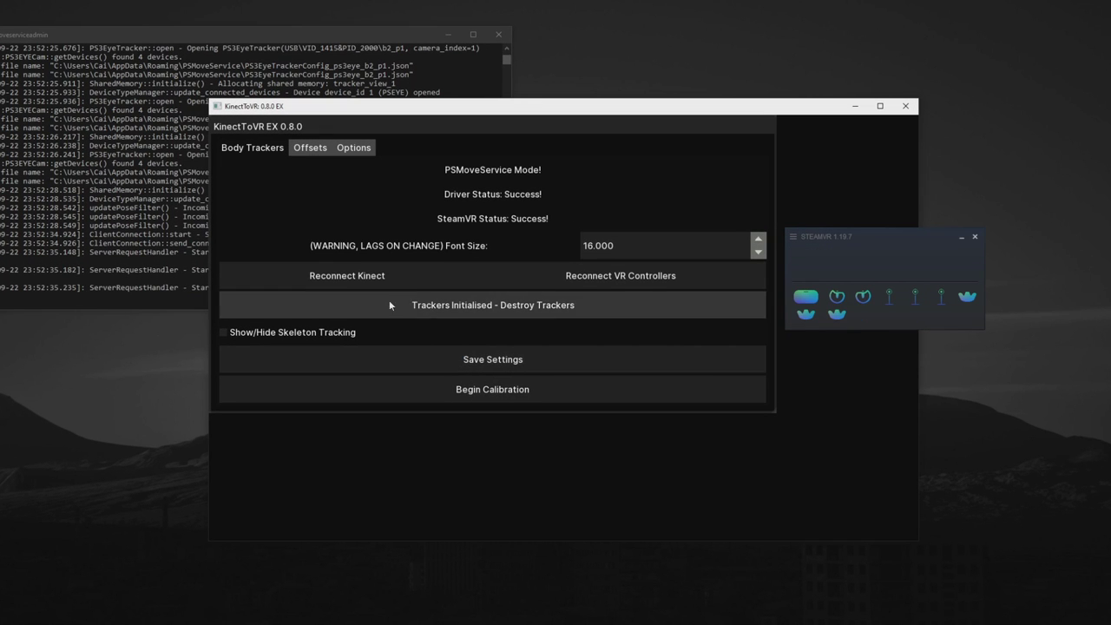
left_click(352, 148)
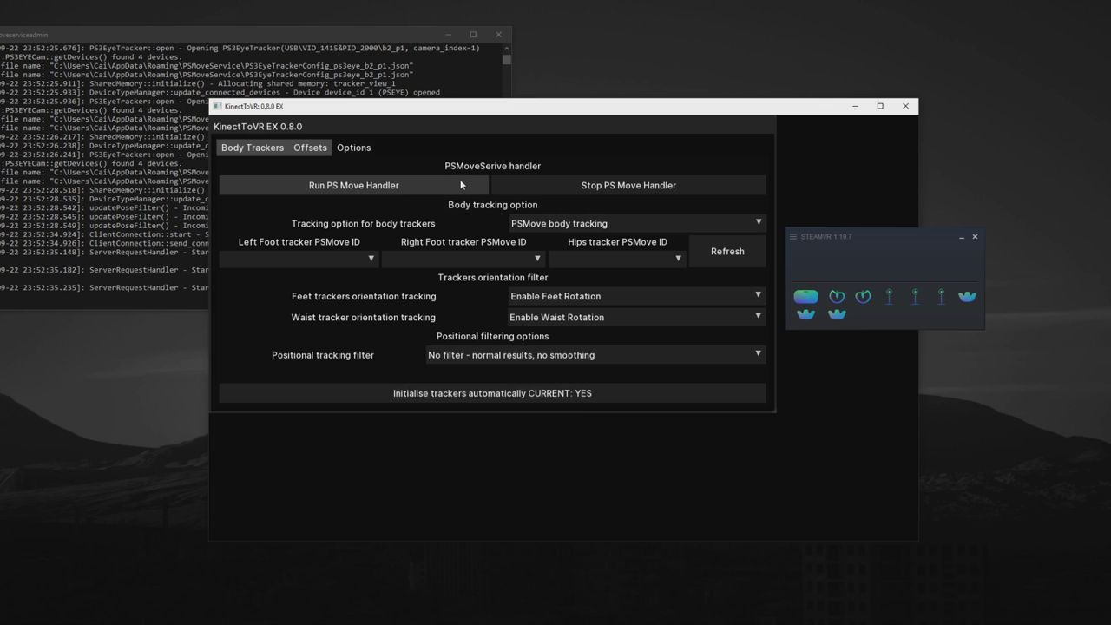
left_click(459, 183)
left_click(459, 183)
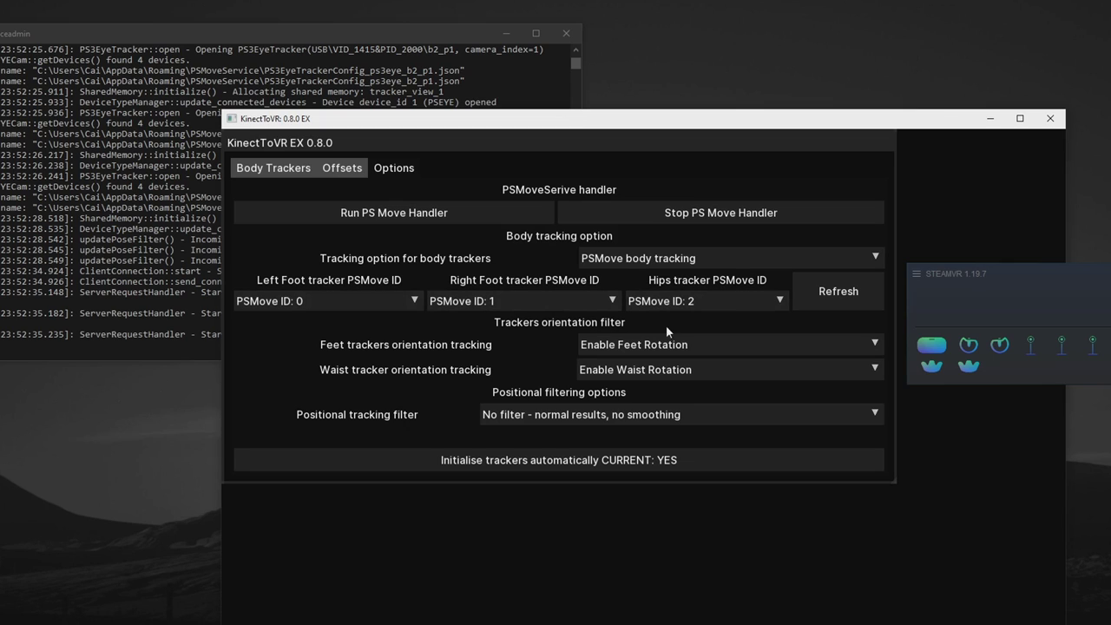
Check the PSMove ID assignments of the left foot, right foot and hips trackers, and begin the calibration
left_click(305, 301)
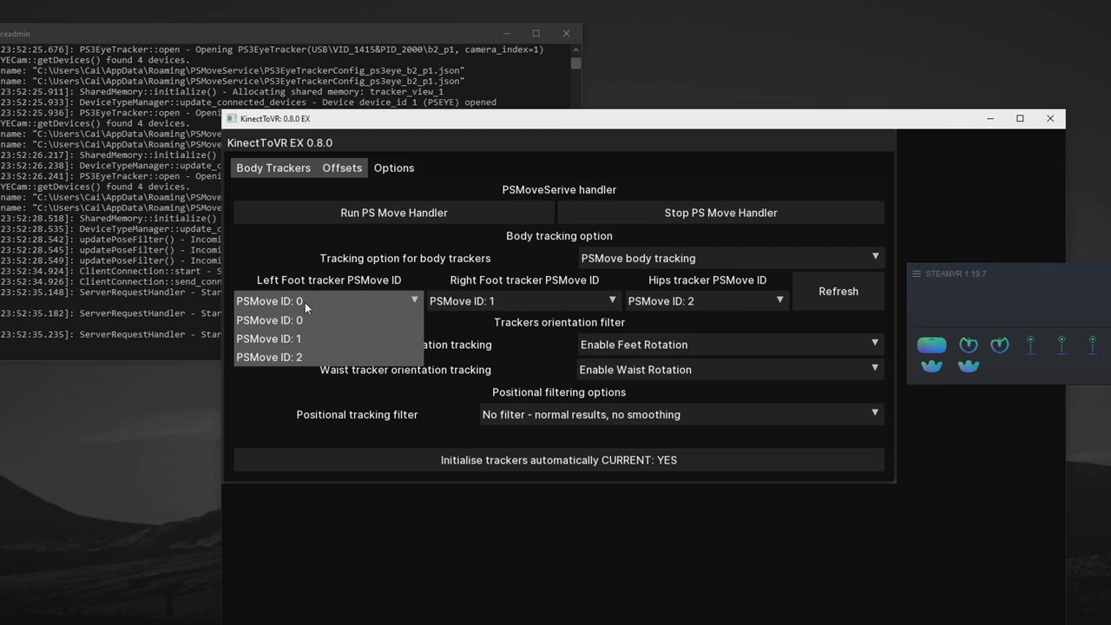
left_click(471, 300)
left_click(472, 300)
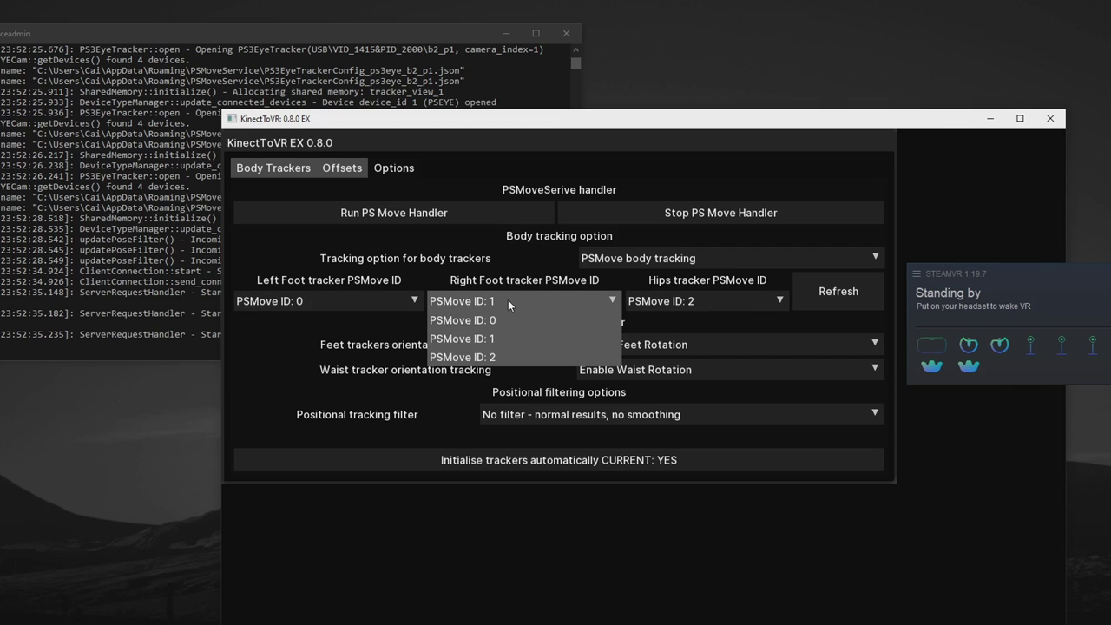
left_click(503, 299)
left_click(681, 301)
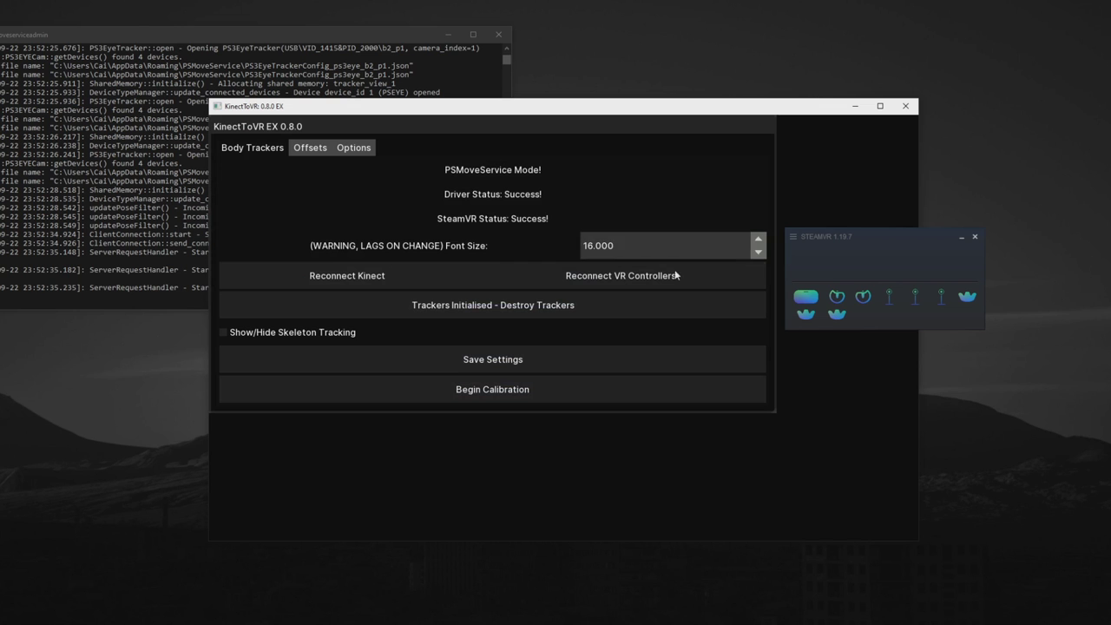
left_click(522, 388)
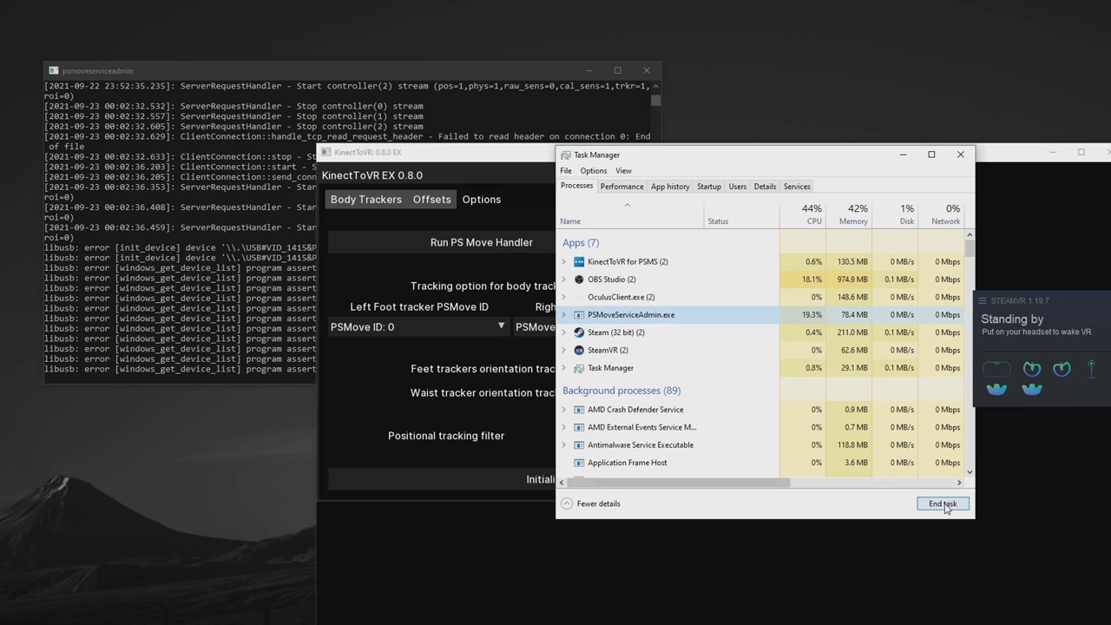
End the PSMoveServiceAdmin.exe task in Task Manager
left_click(944, 506)
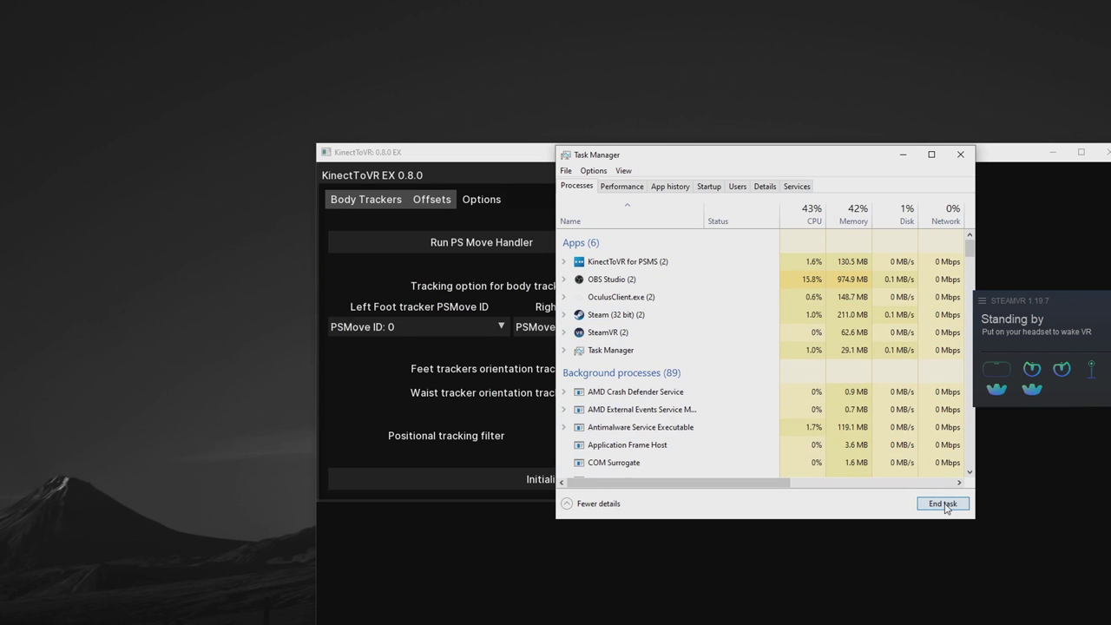